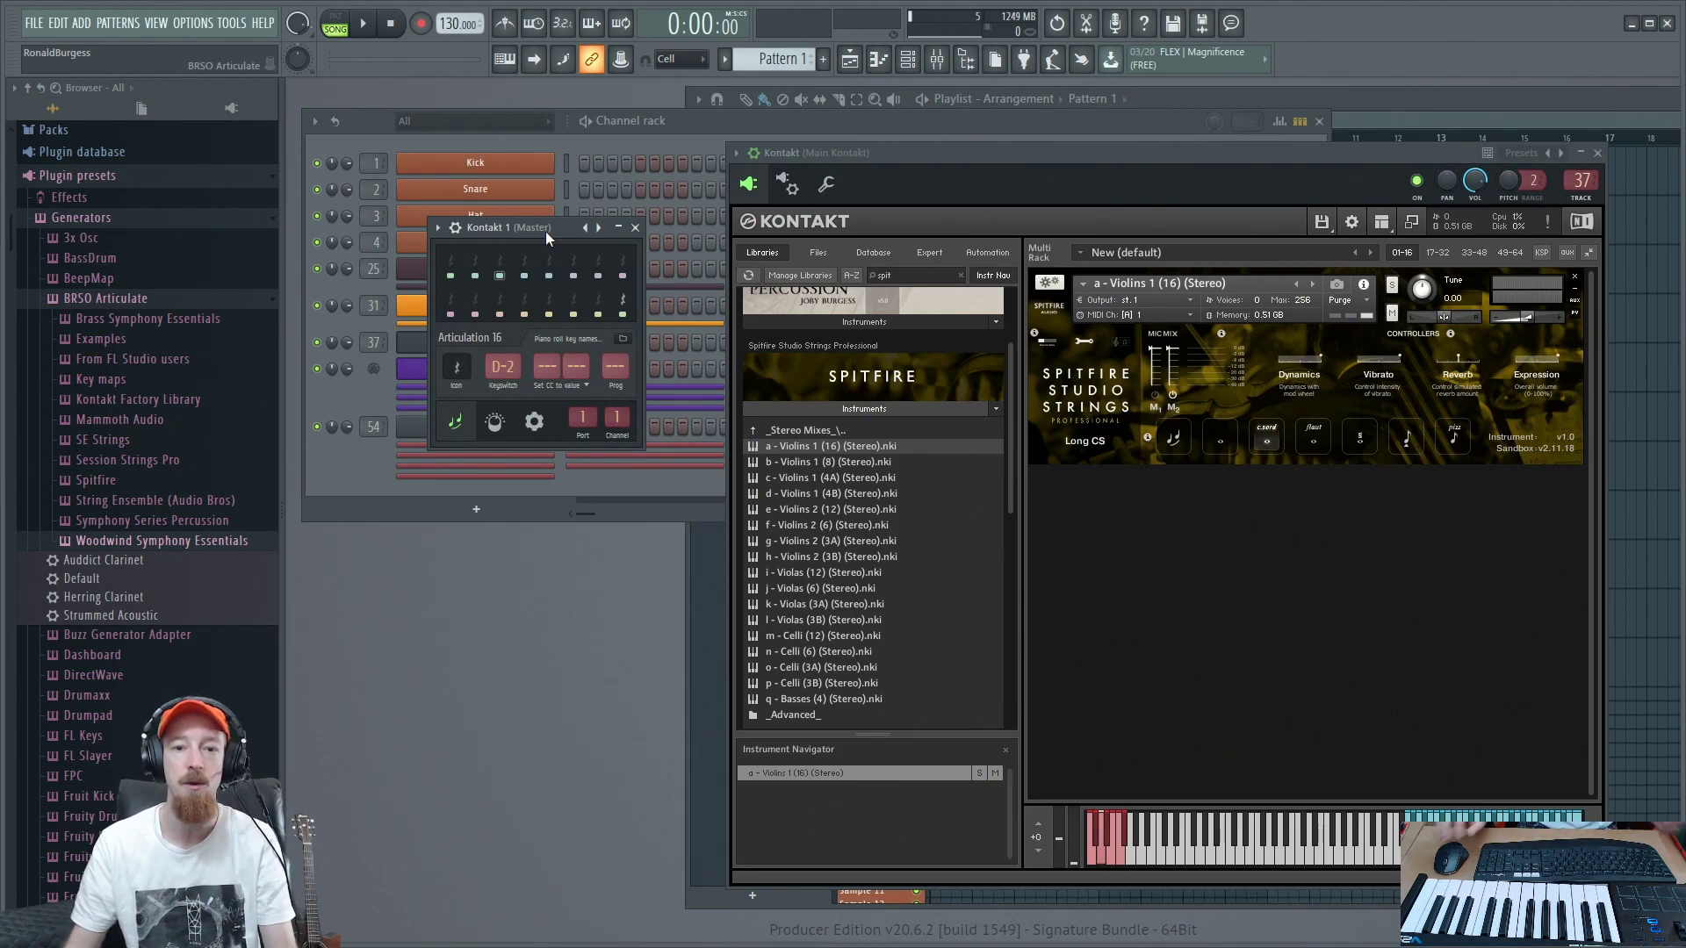
# Step: Try different keyswitch notes for Articulation 16, ending on C-2
pyautogui.moveTo(546, 231); pyautogui.dragTo(547, 202)
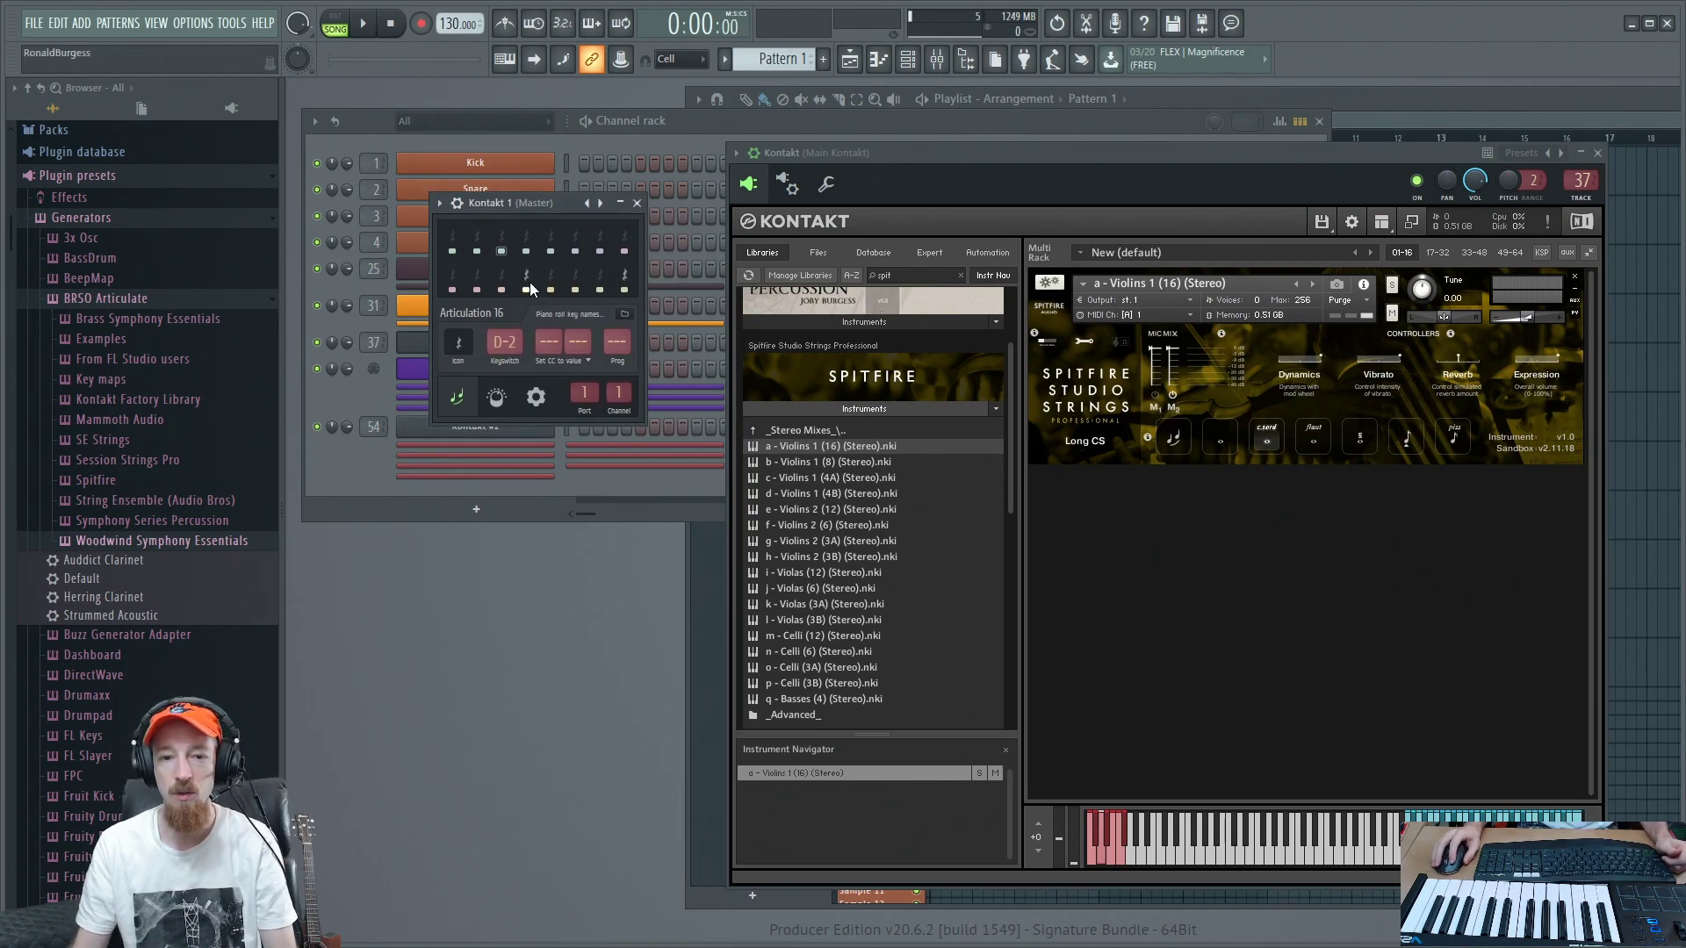
pyautogui.moveTo(504, 348); pyautogui.dragTo(504, 316)
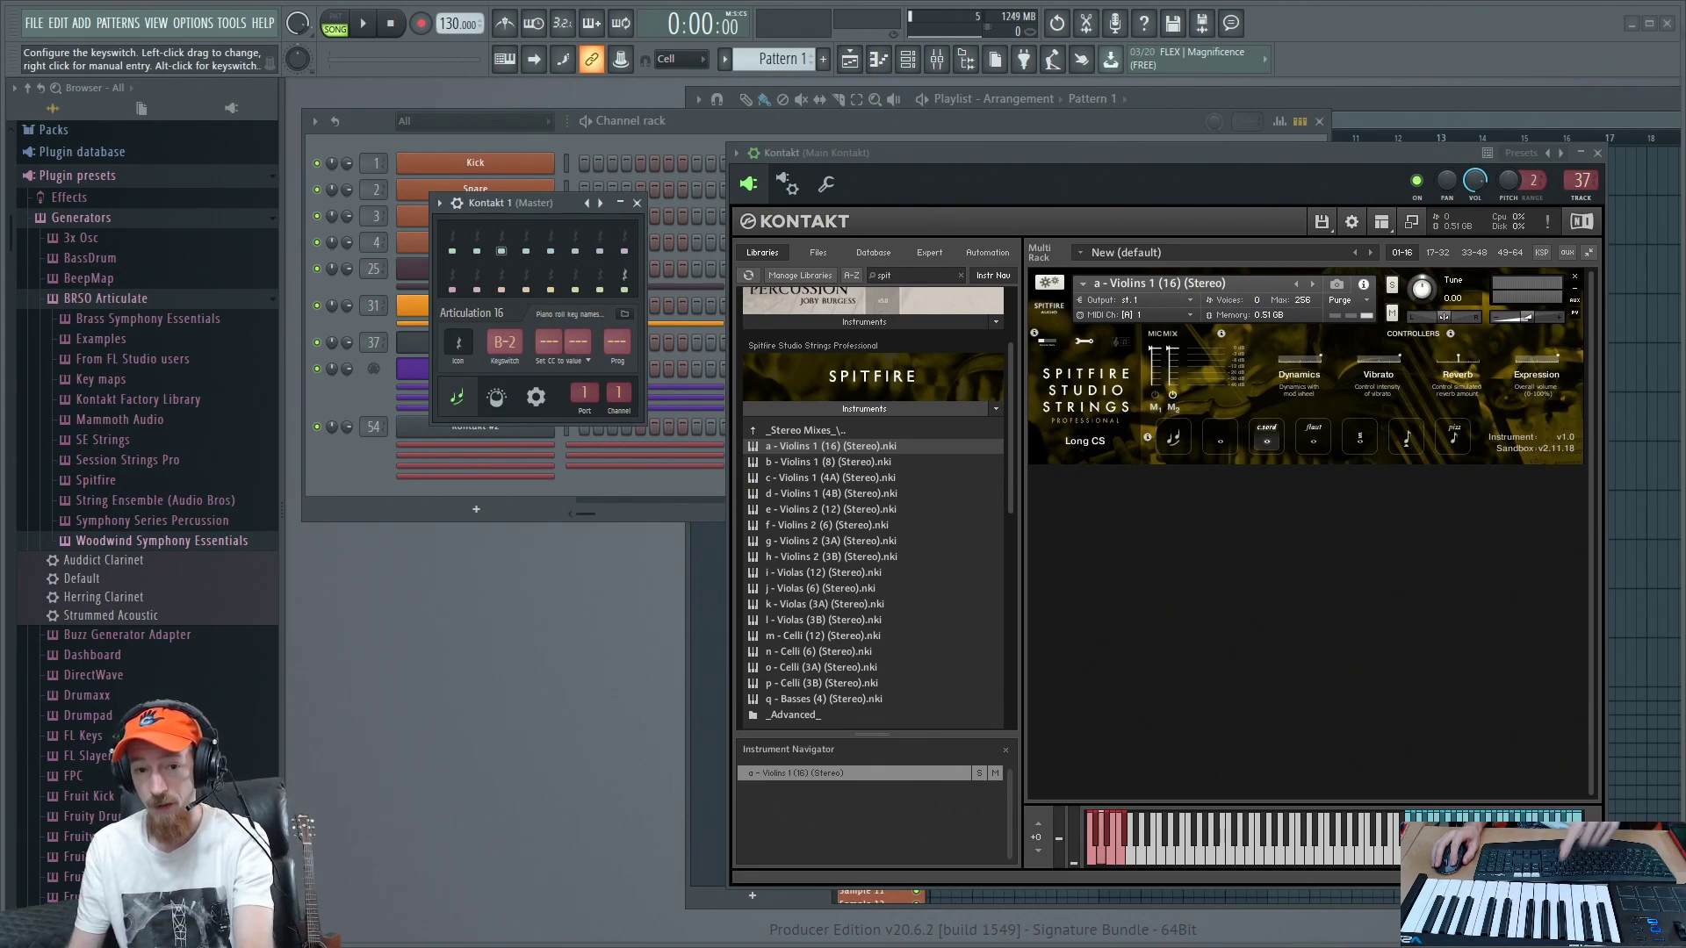
pyautogui.moveTo(504, 341); pyautogui.dragTo(504, 356)
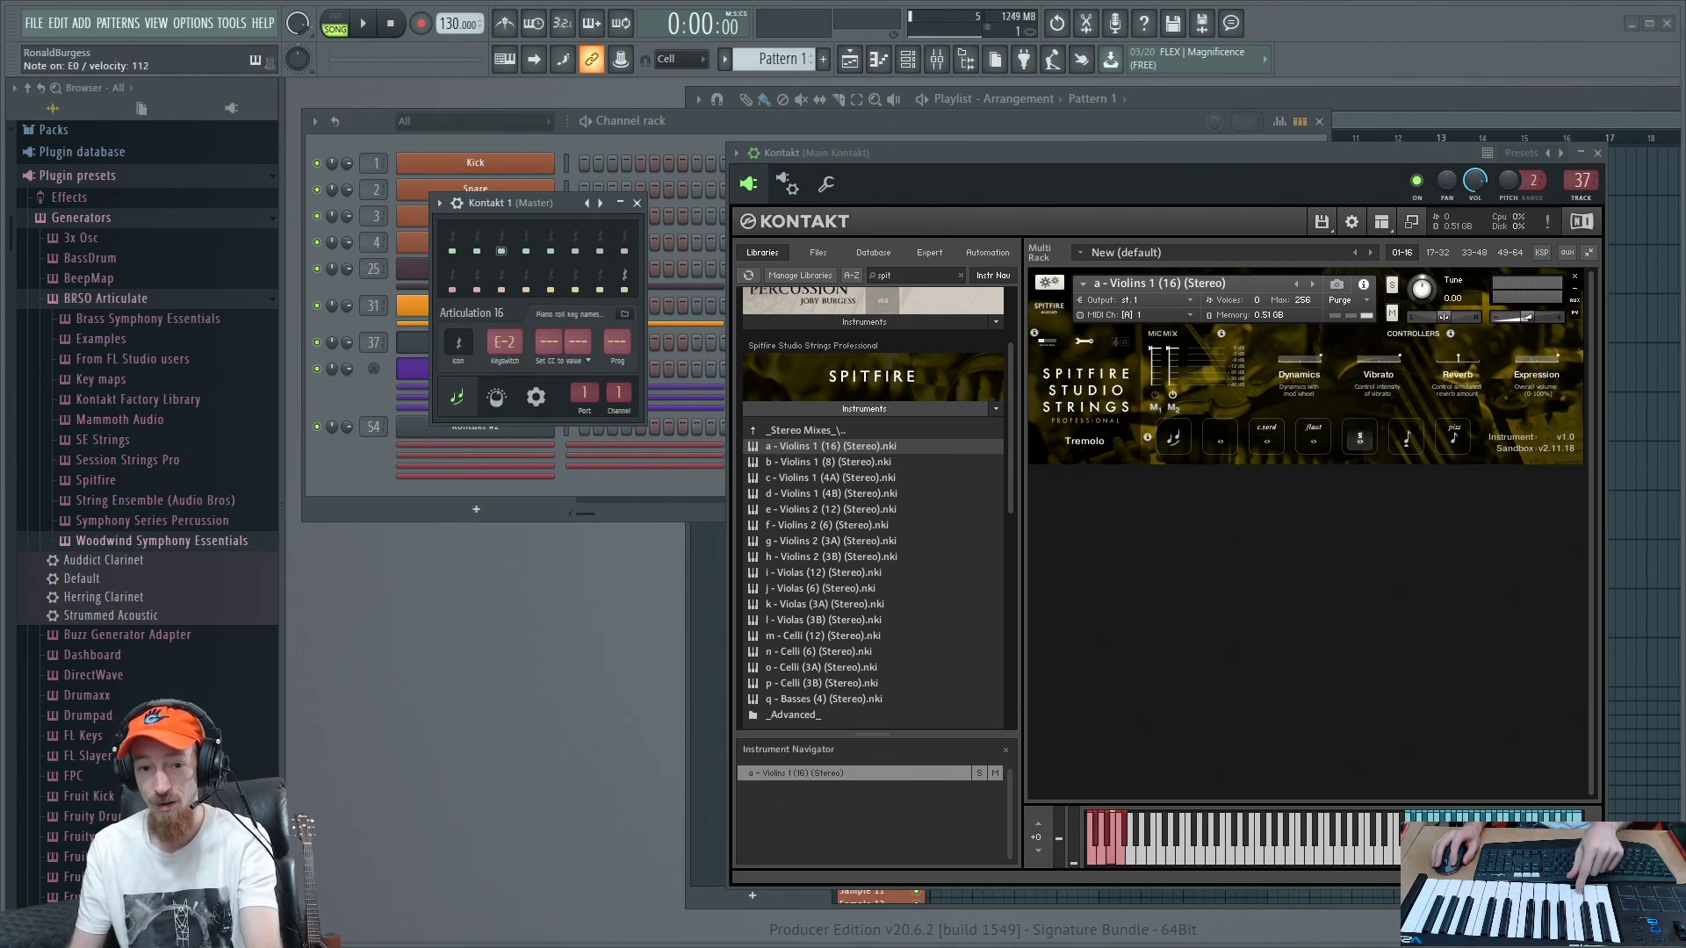
pyautogui.moveTo(504, 342); pyautogui.dragTo(504, 350)
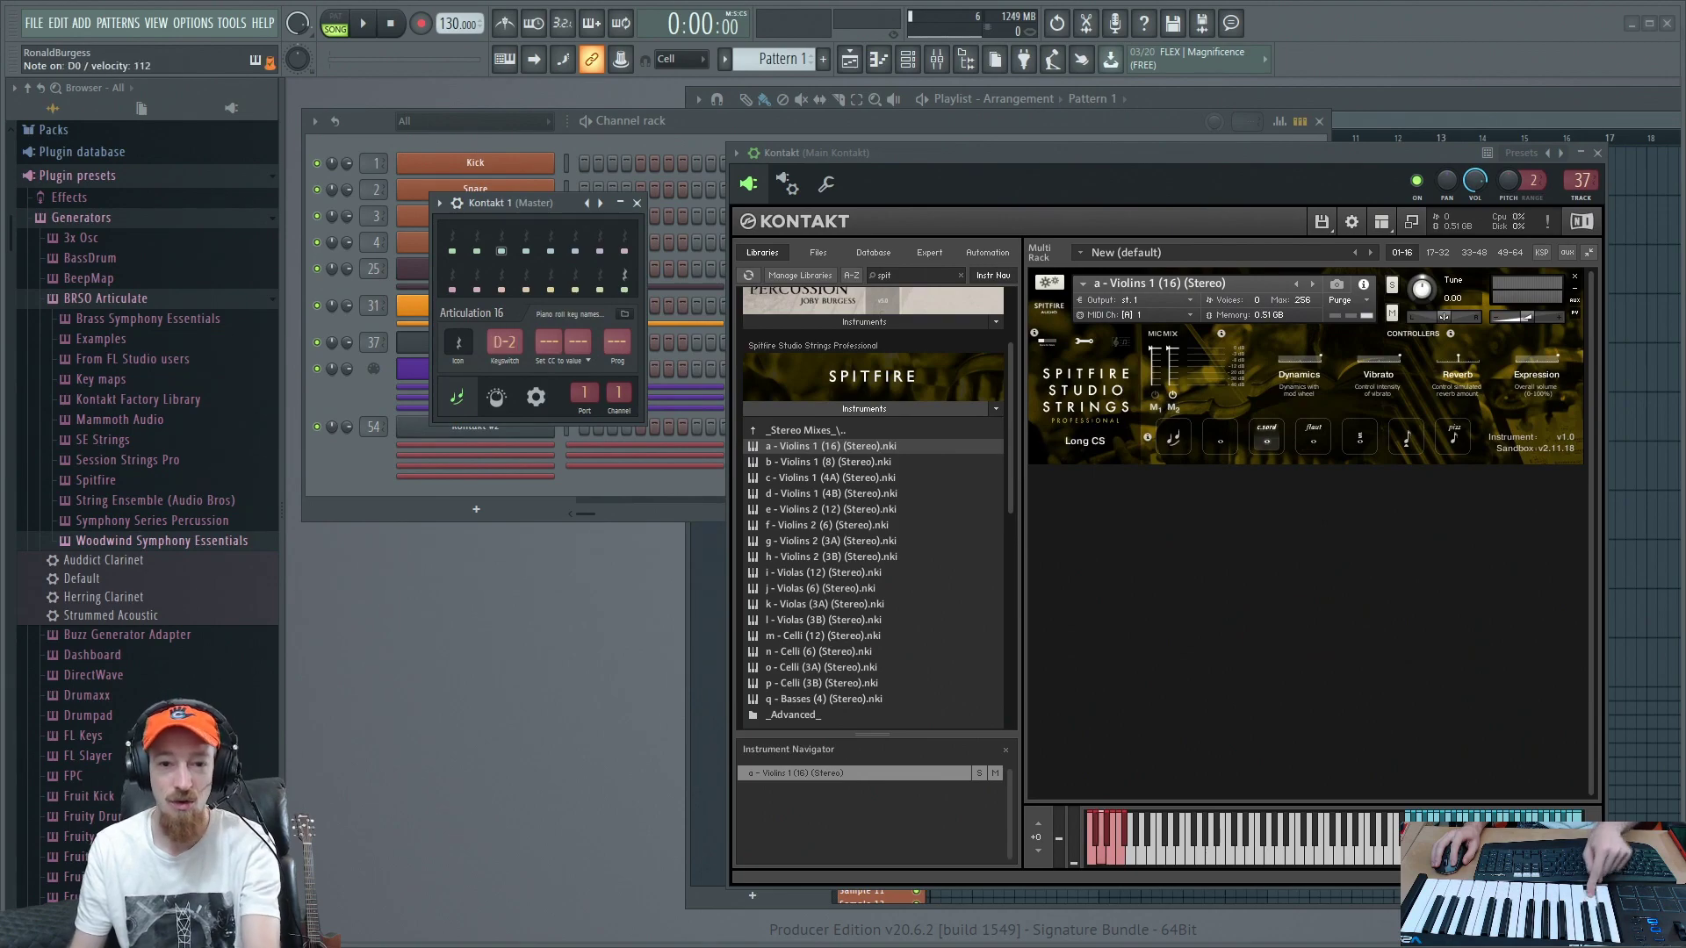
pyautogui.moveTo(504, 343); pyautogui.dragTo(504, 350)
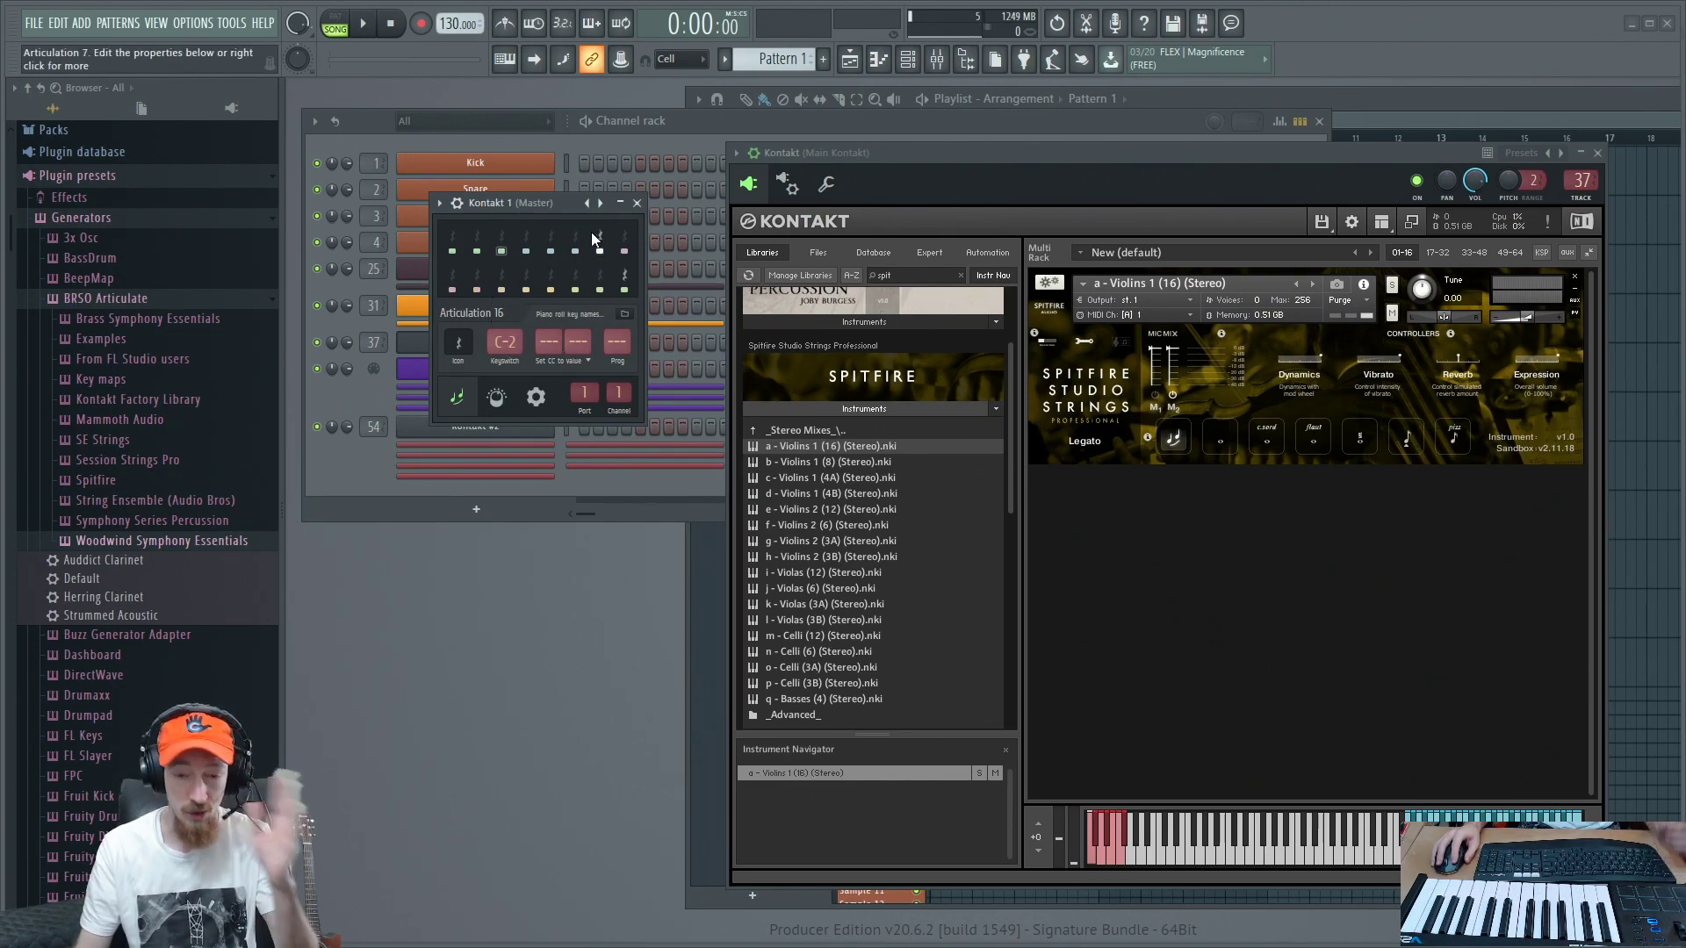
# Step: Browse the articulation icons and assign the FX icon to Articulation 16
pyautogui.click(453, 346)
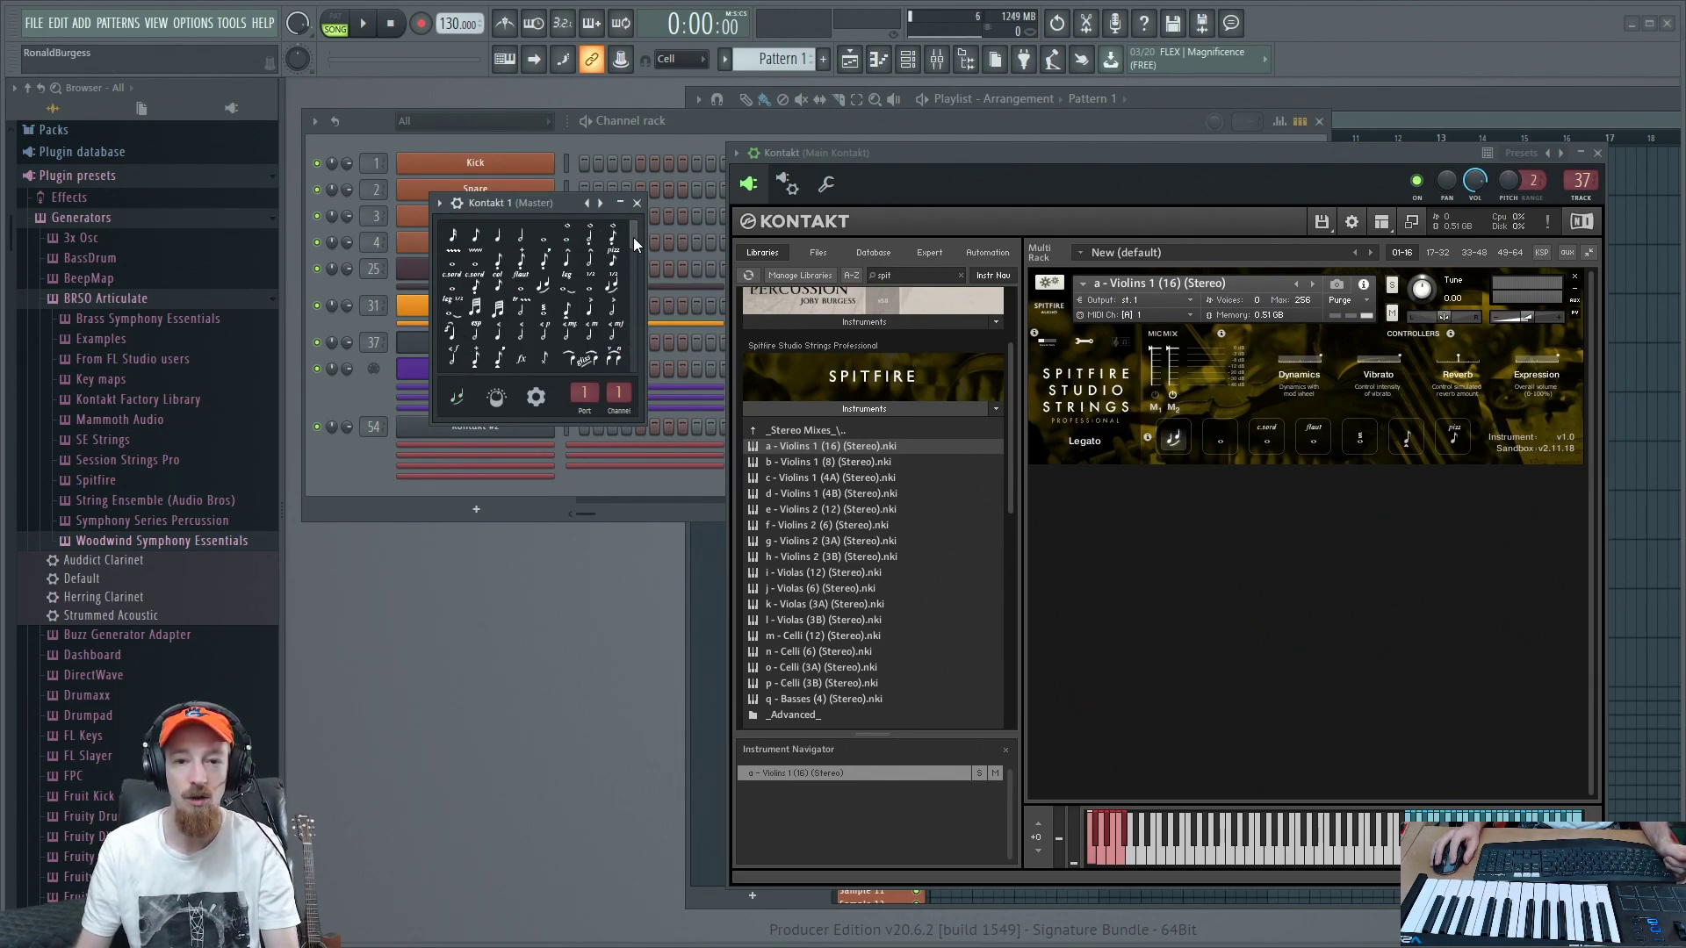
pyautogui.scroll(-5, 634, 237)
pyautogui.scroll(6, 534, 298)
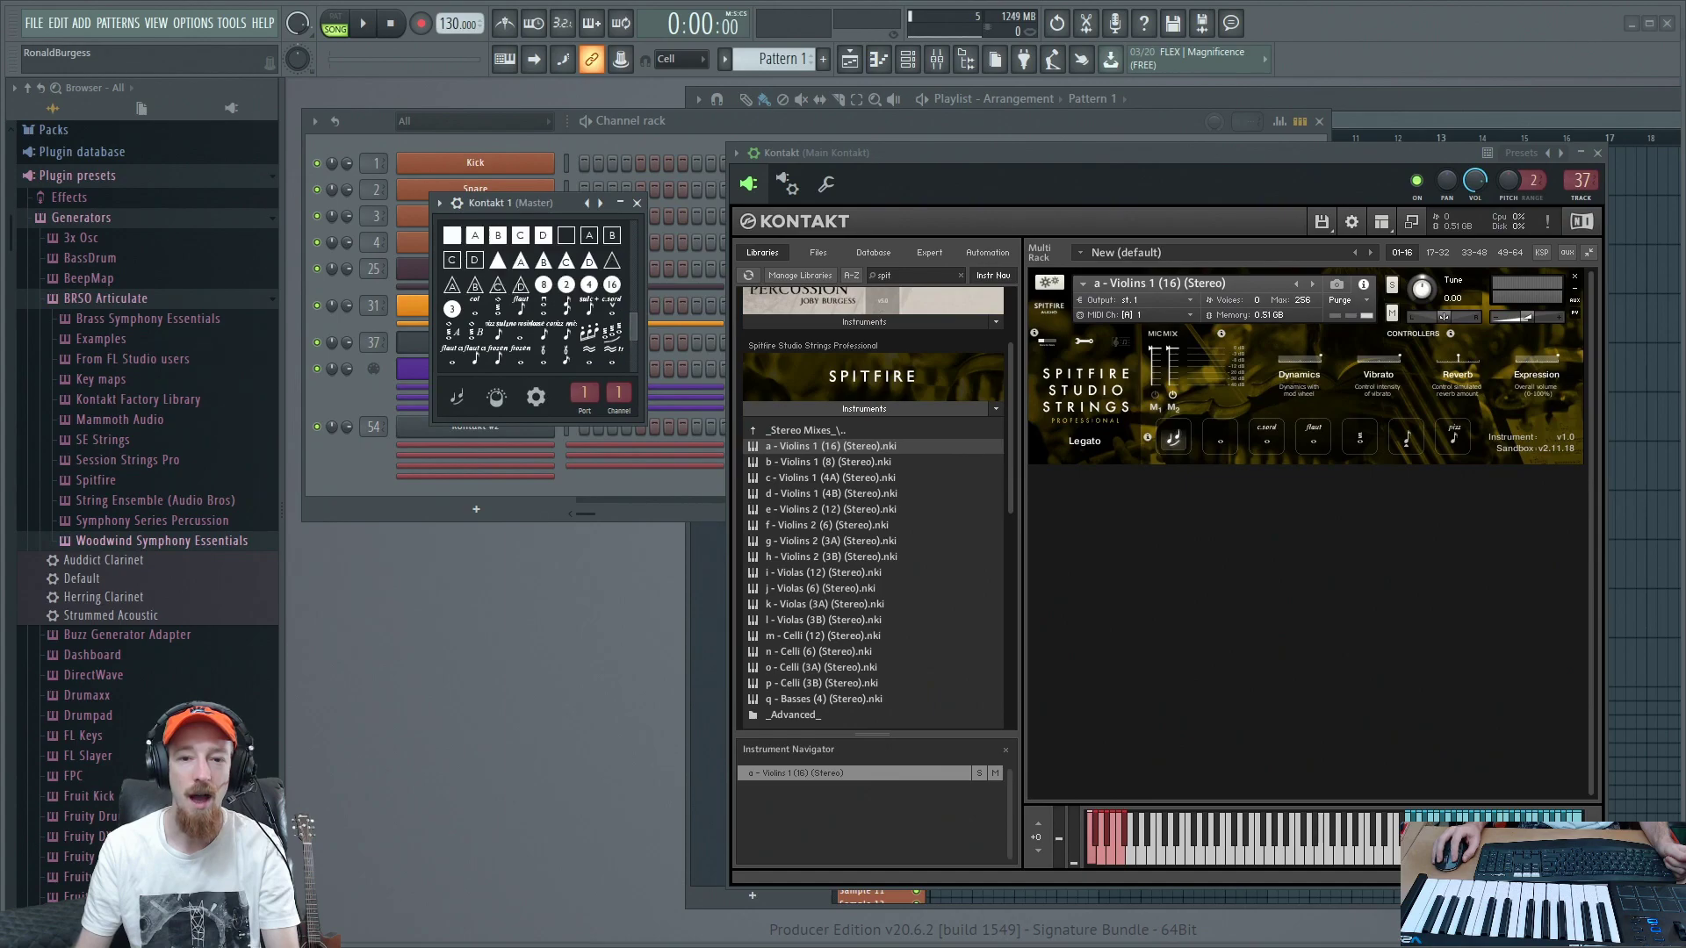
pyautogui.rightClick(458, 402)
pyautogui.click(452, 393)
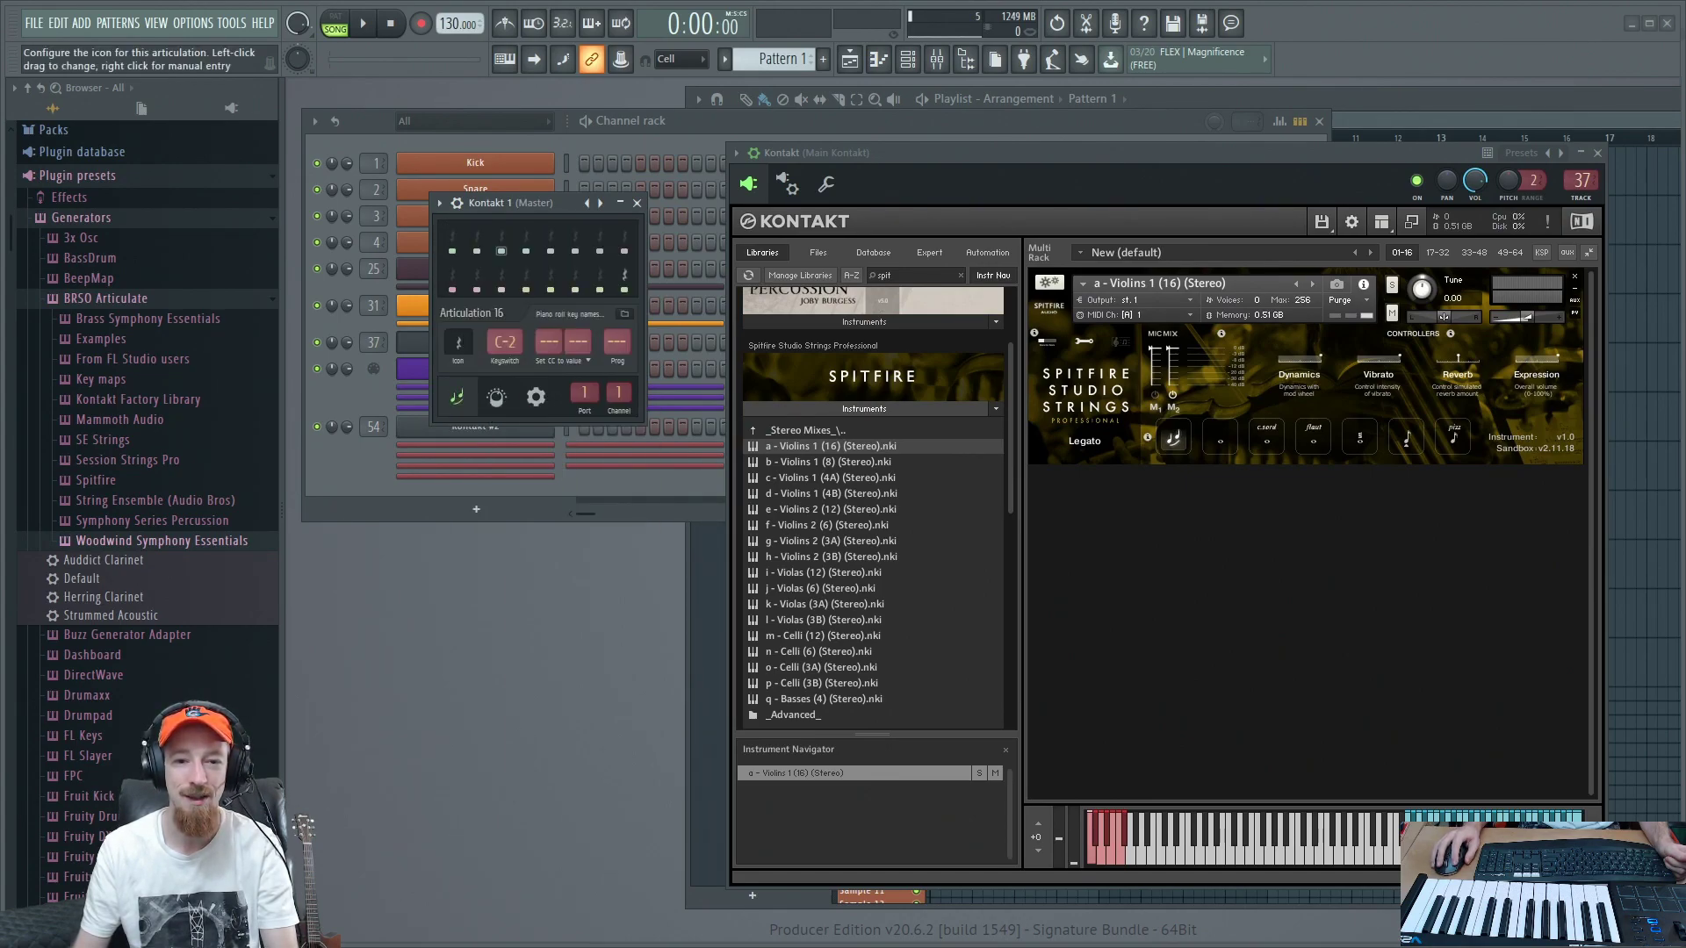
pyautogui.scroll(-1, 458, 341)
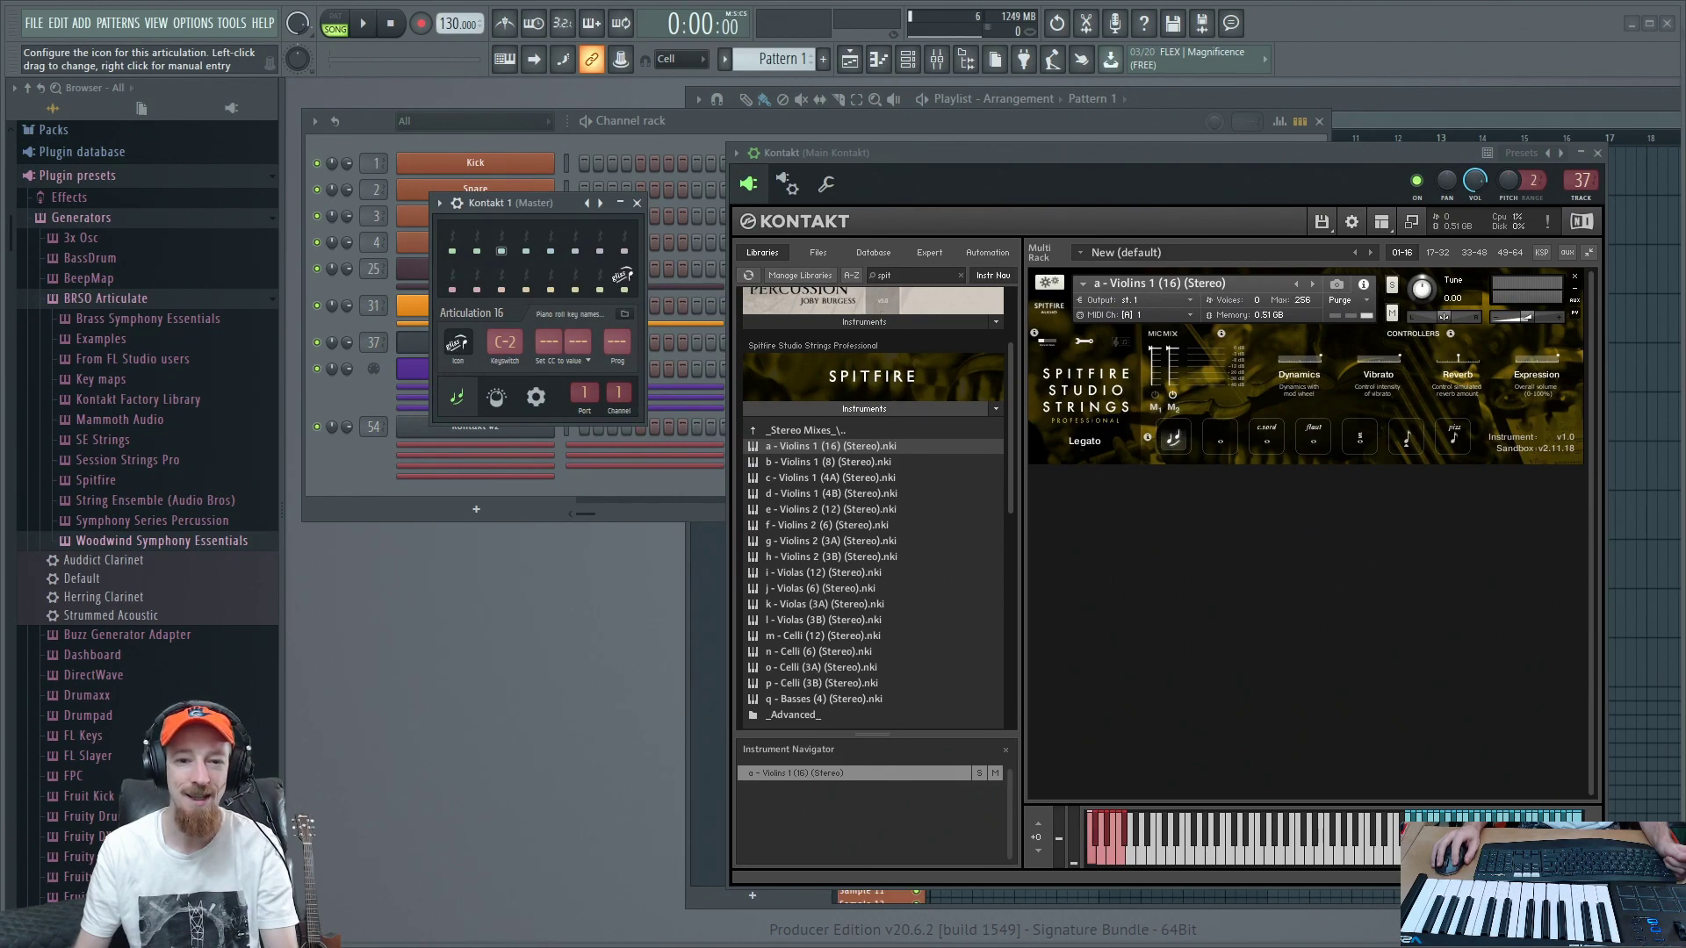
pyautogui.click(455, 349)
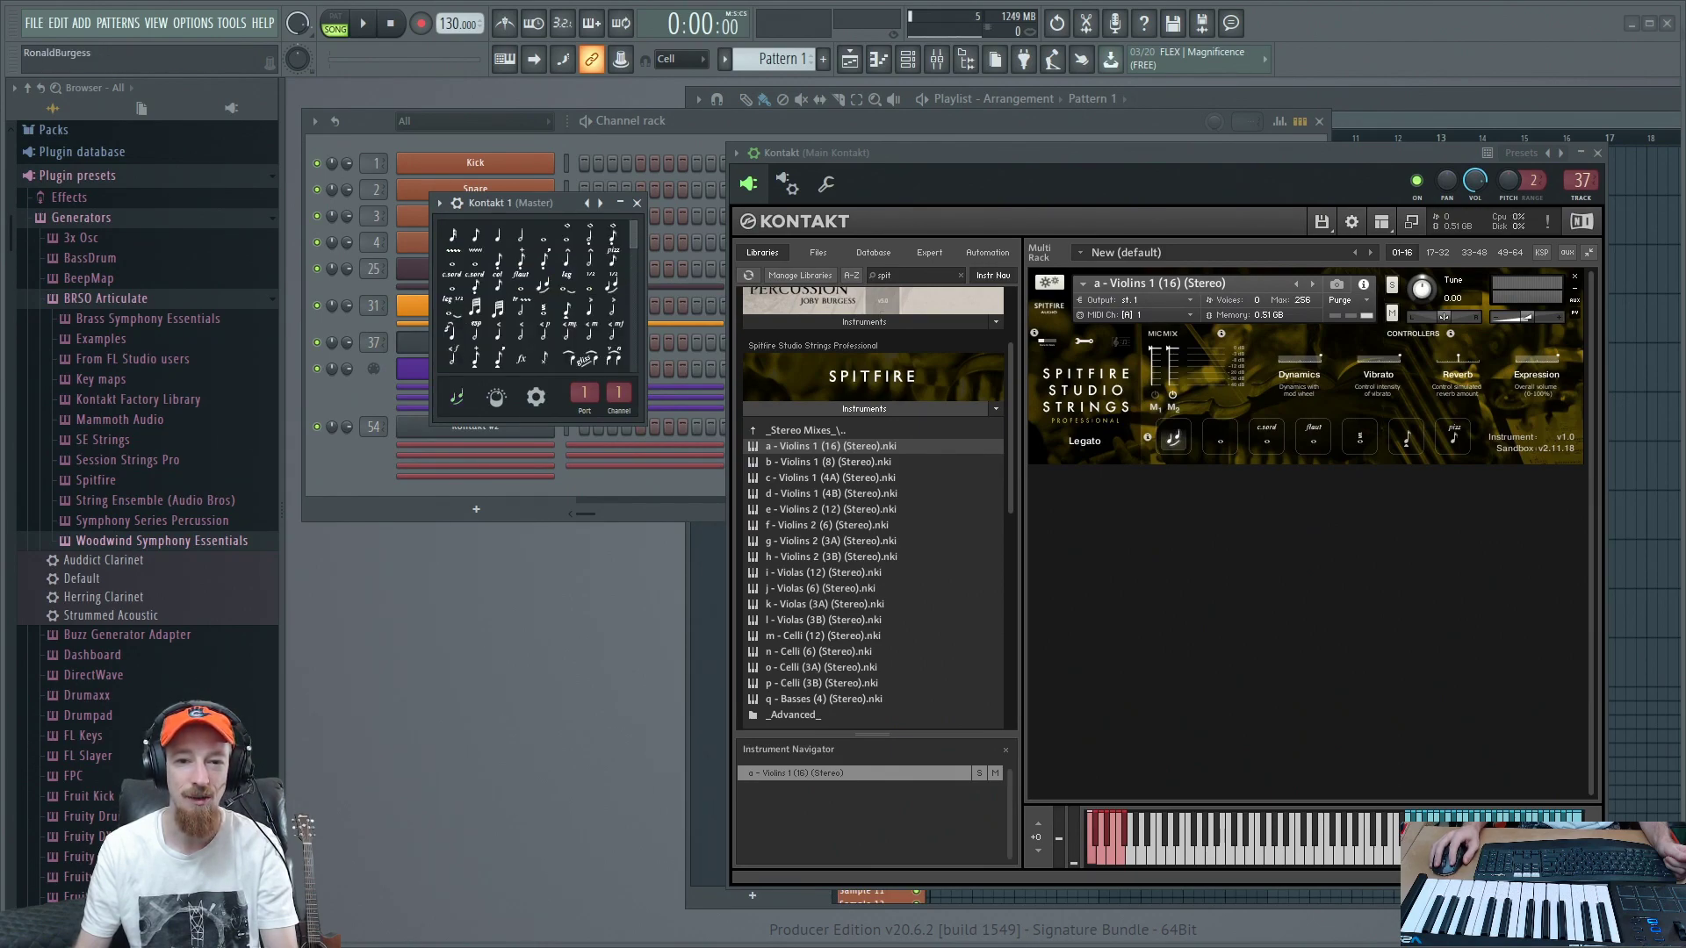
pyautogui.click(528, 278)
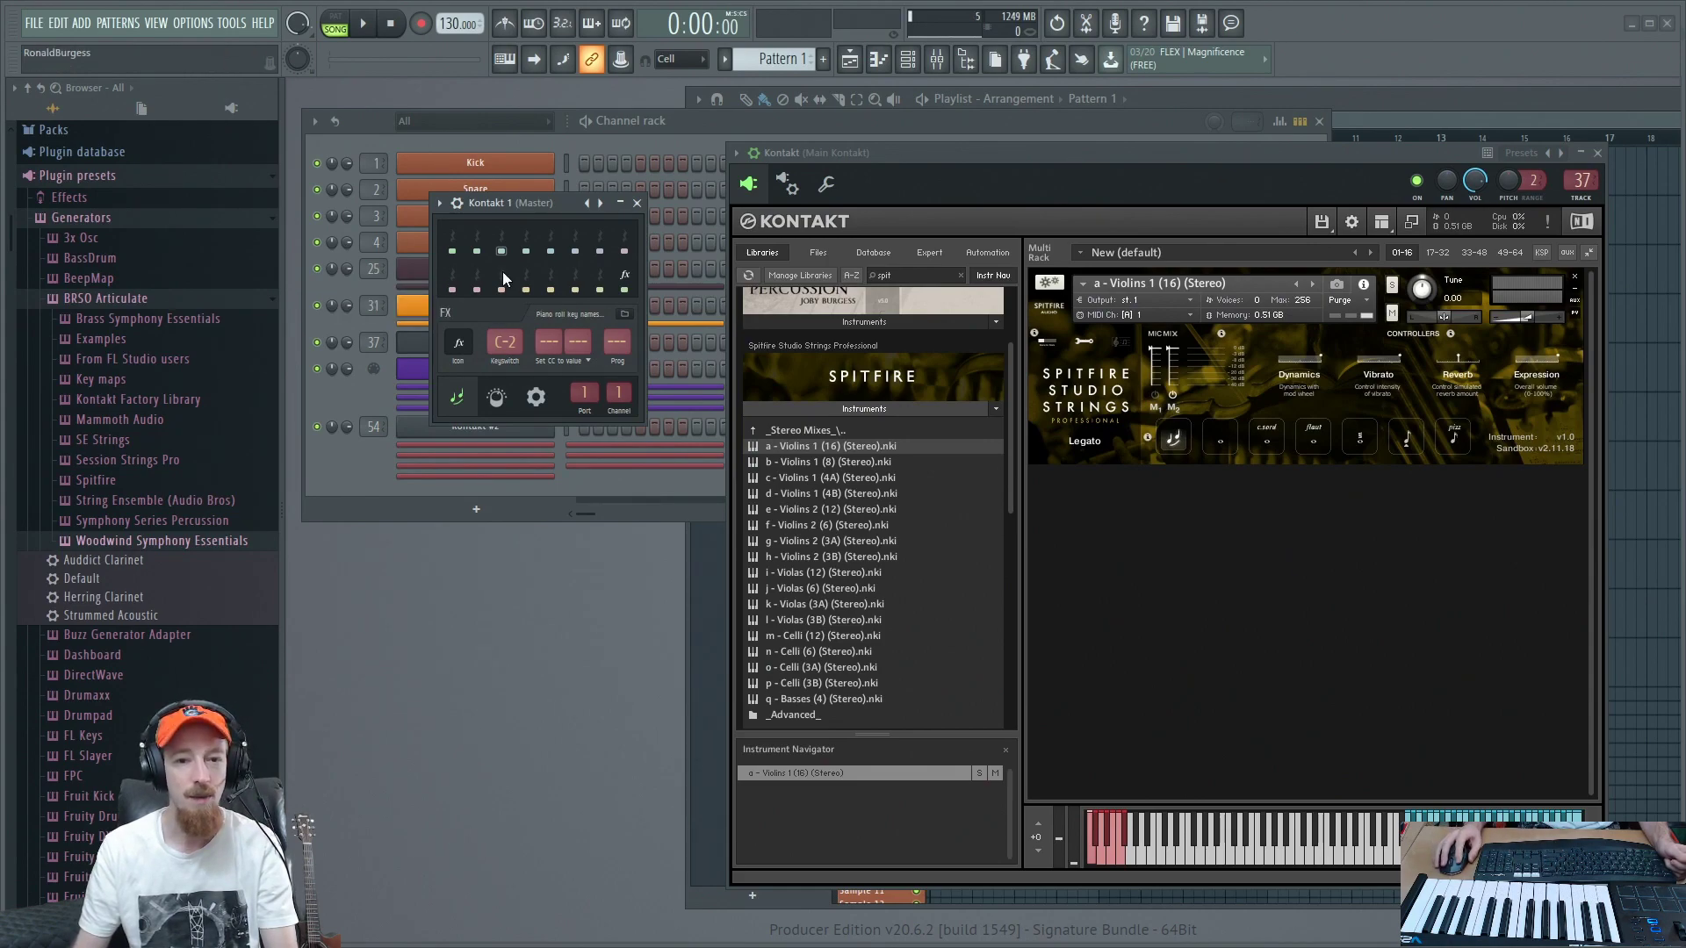
# Step: Load the Default preset in the BRSO Articulate plugin to start with blank articulations
pyautogui.rightClick(601, 204)
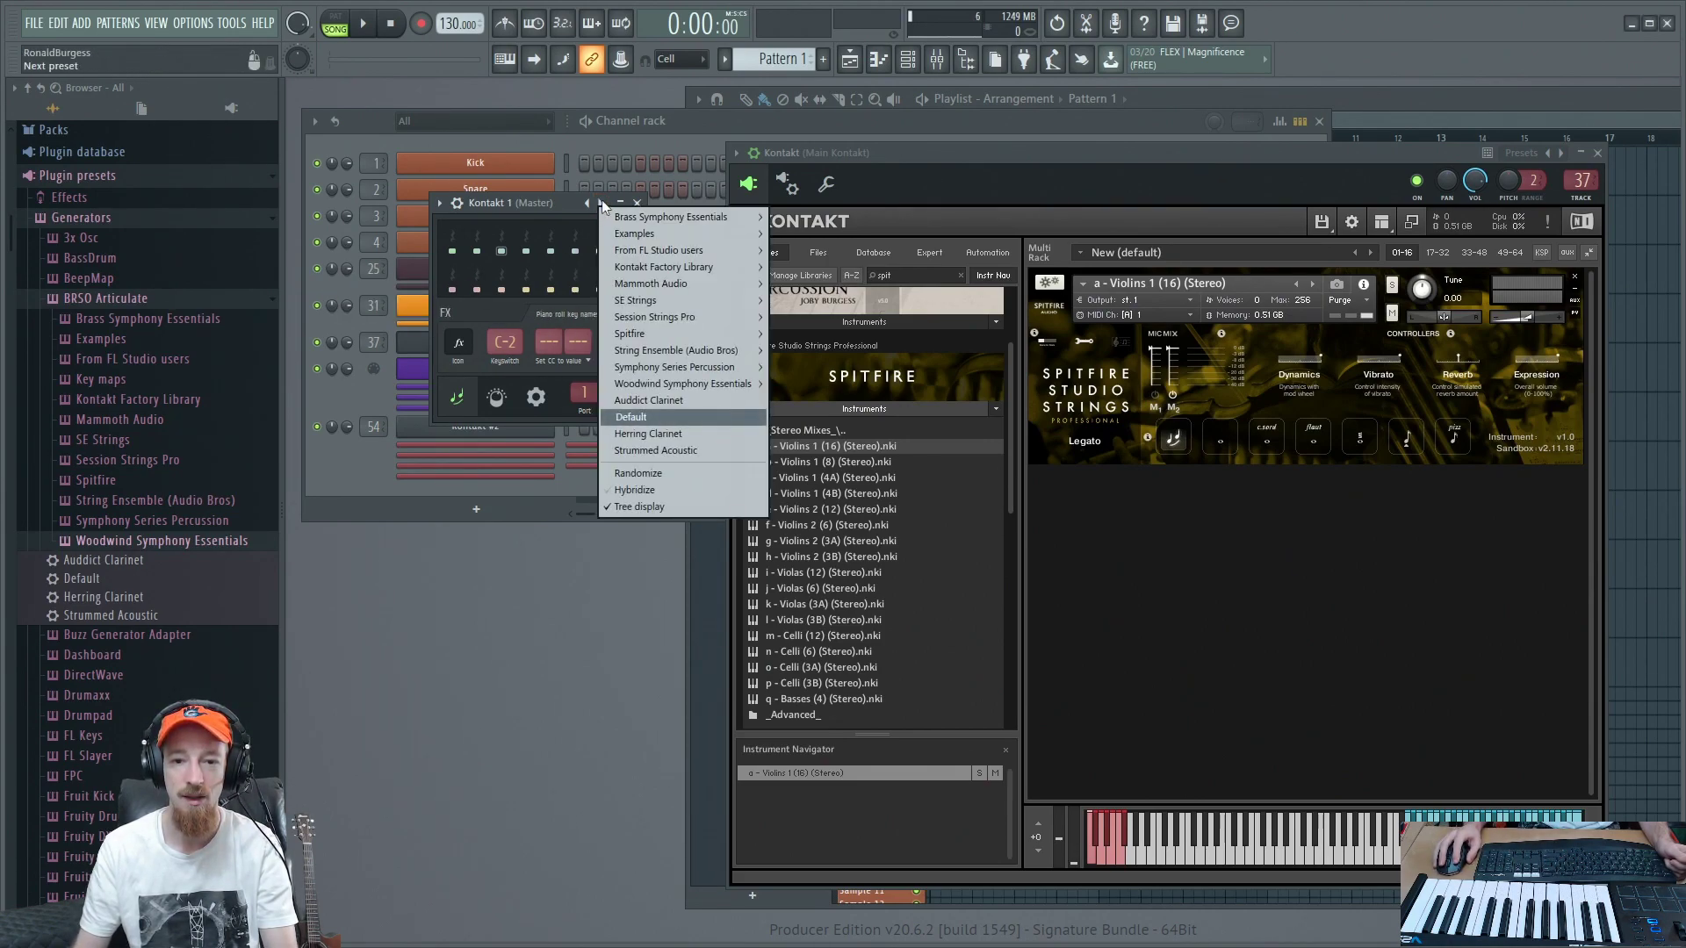
pyautogui.click(731, 419)
pyautogui.moveTo(525, 200); pyautogui.dragTo(502, 203)
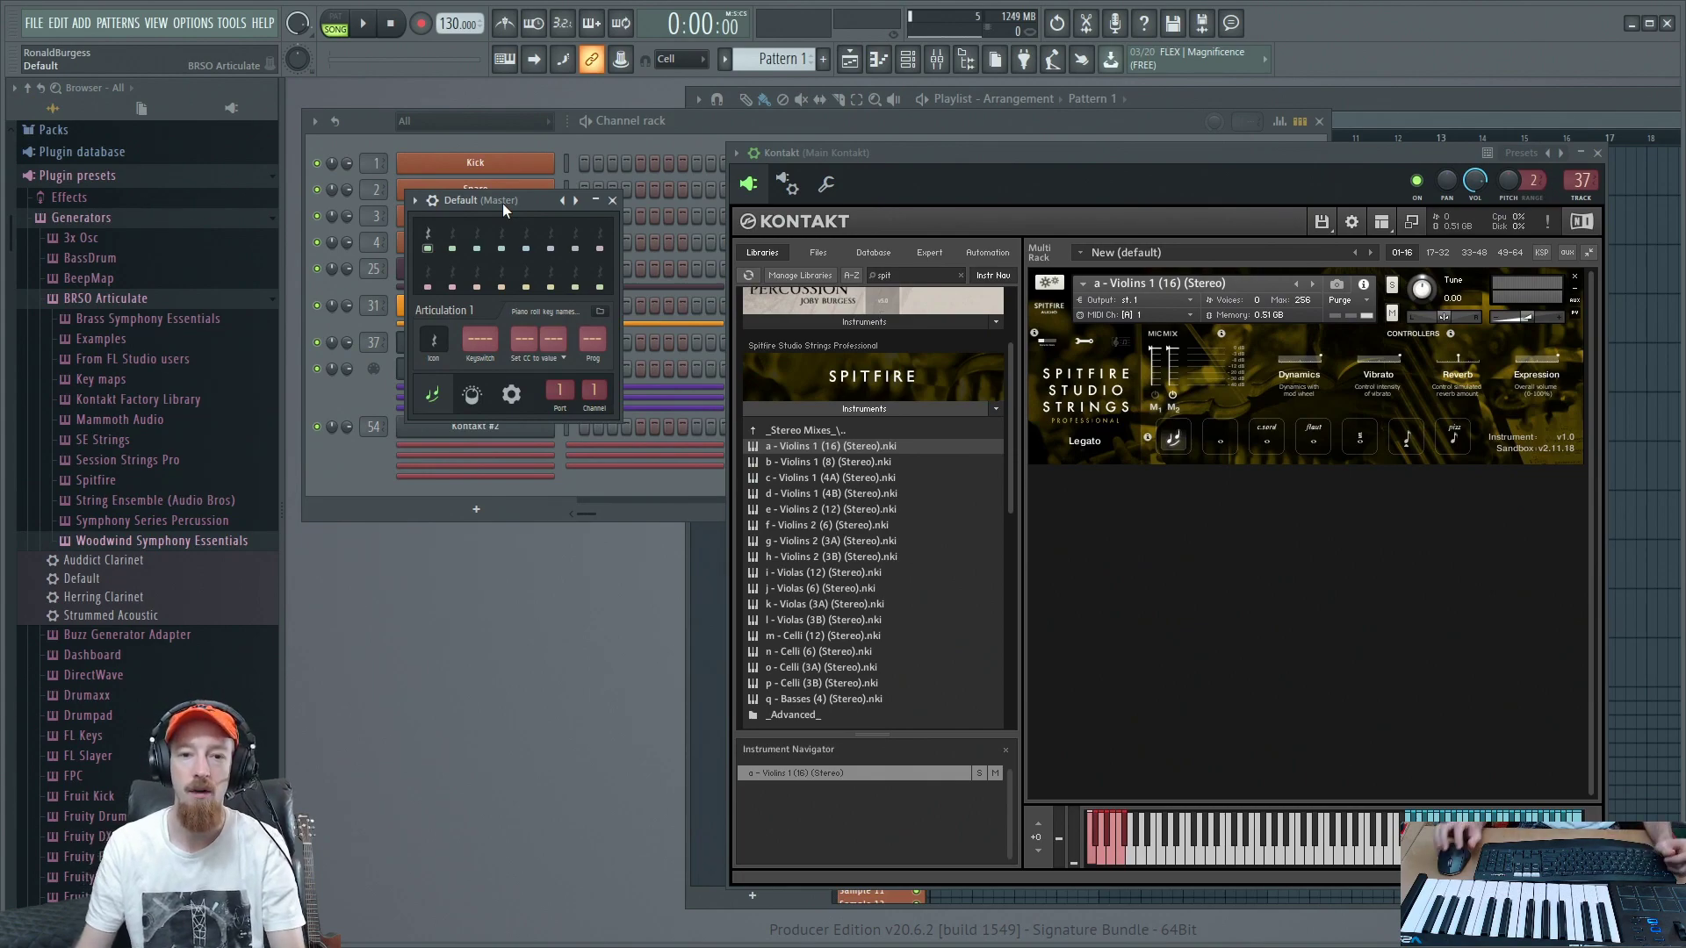
pyautogui.moveTo(502, 203); pyautogui.dragTo(509, 197)
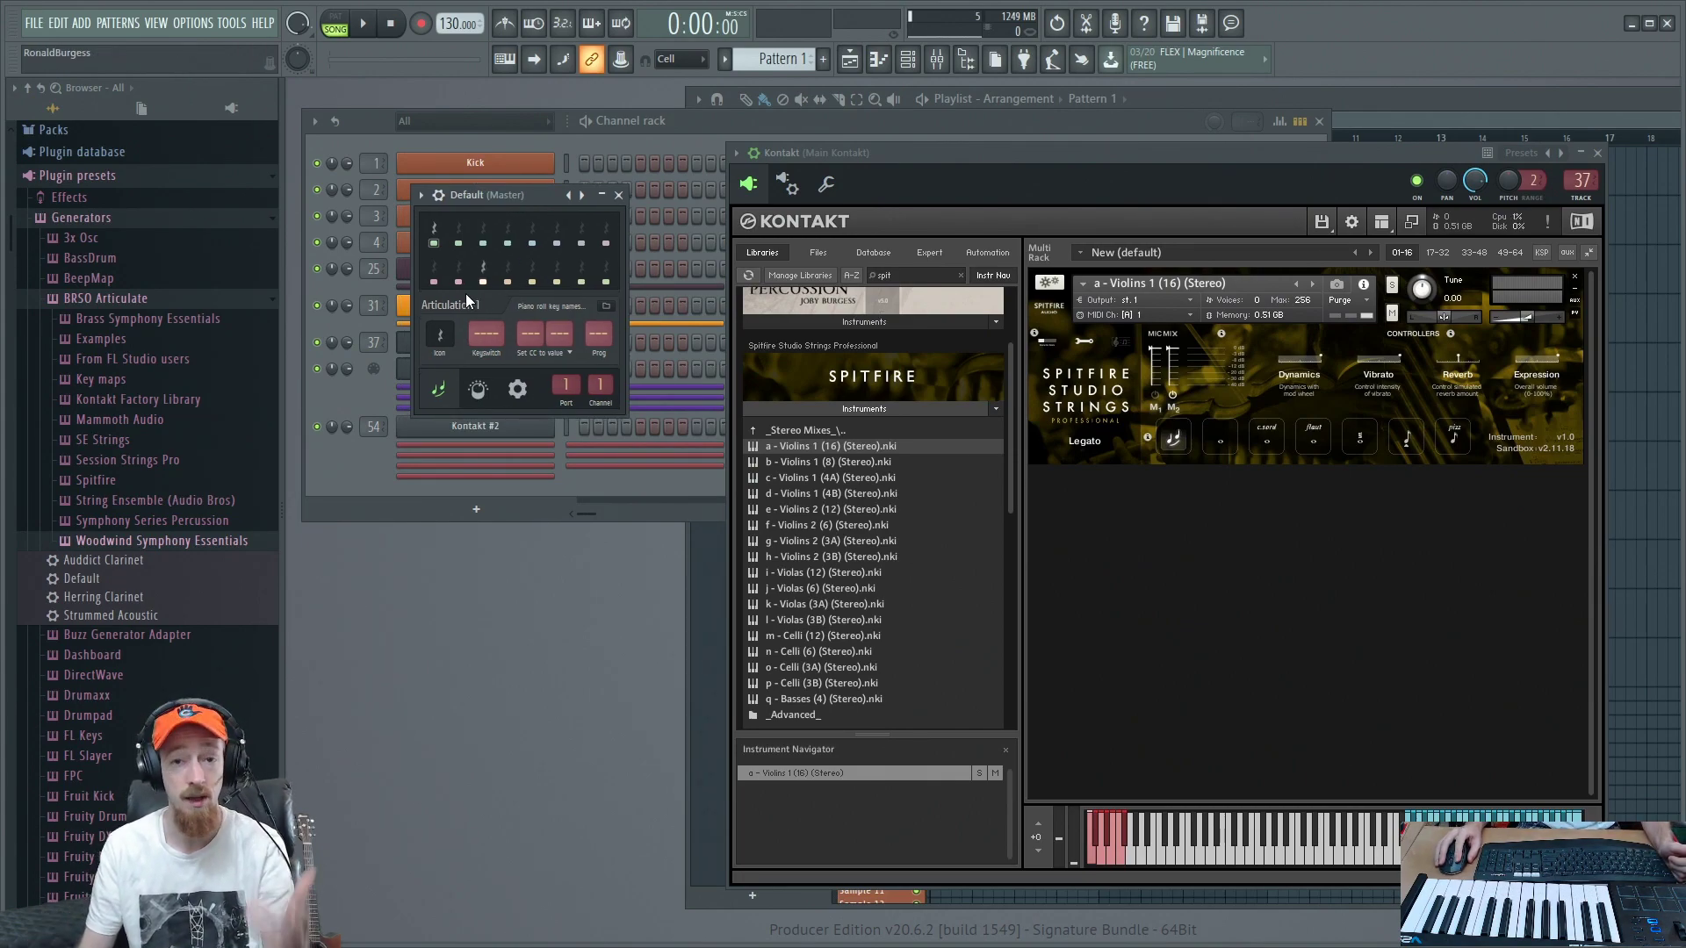
# Step: Review the plugin's General, Automation and Advanced configuration options, and return to the articulation editor
pyautogui.click(518, 389)
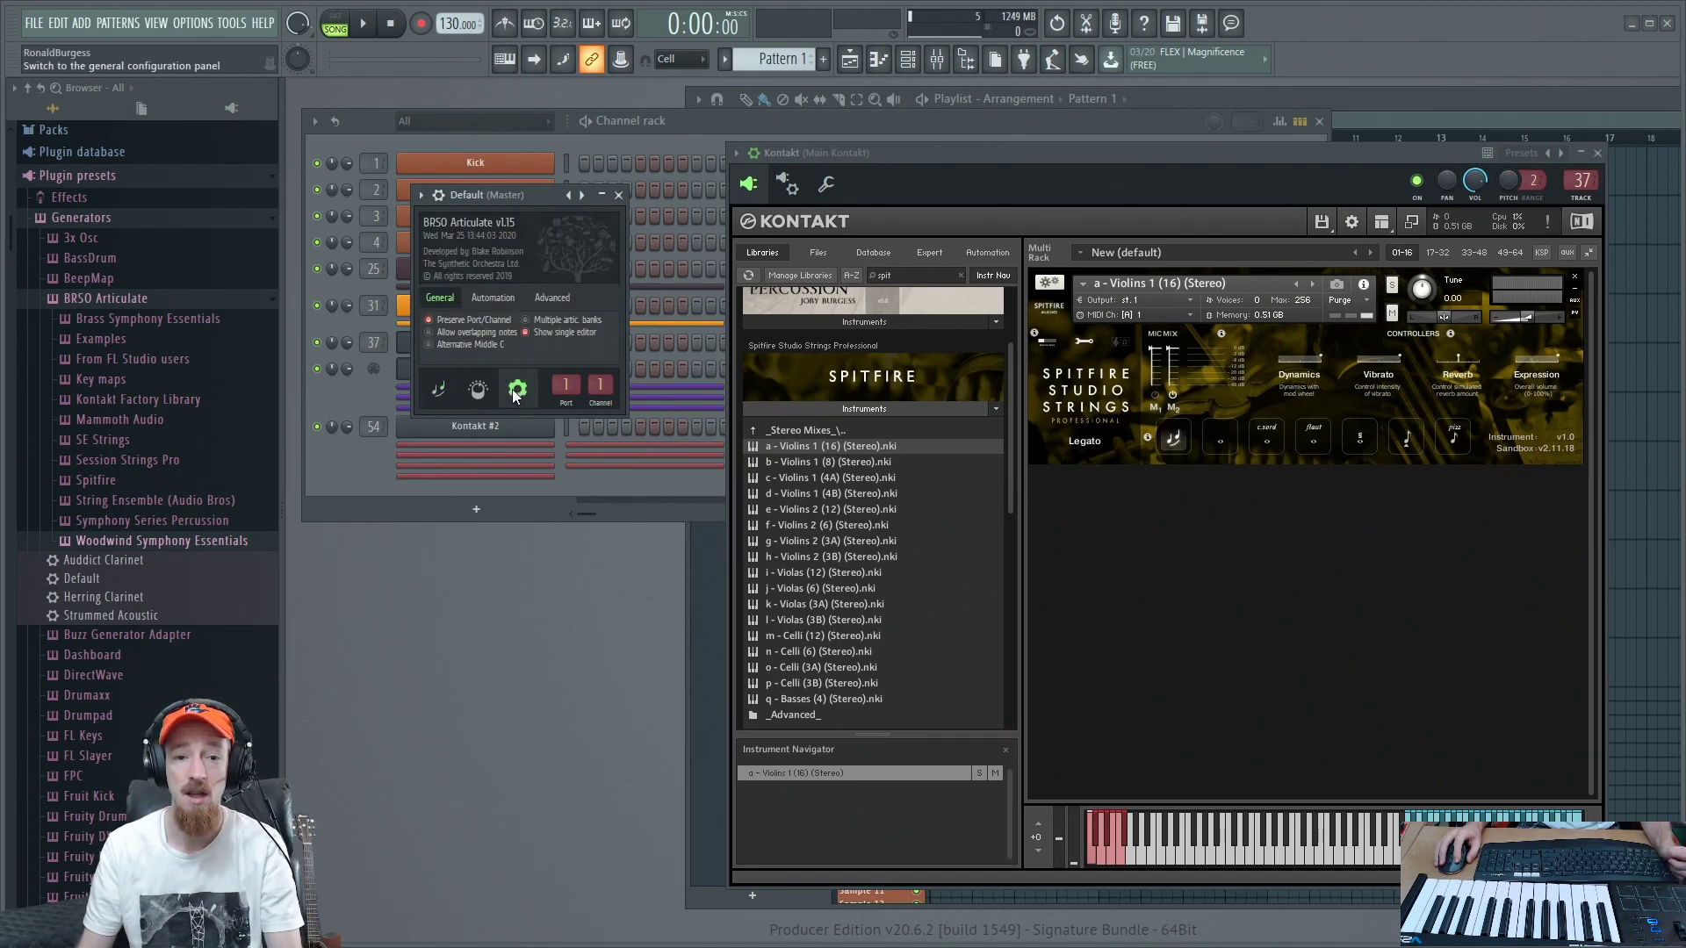
pyautogui.click(504, 303)
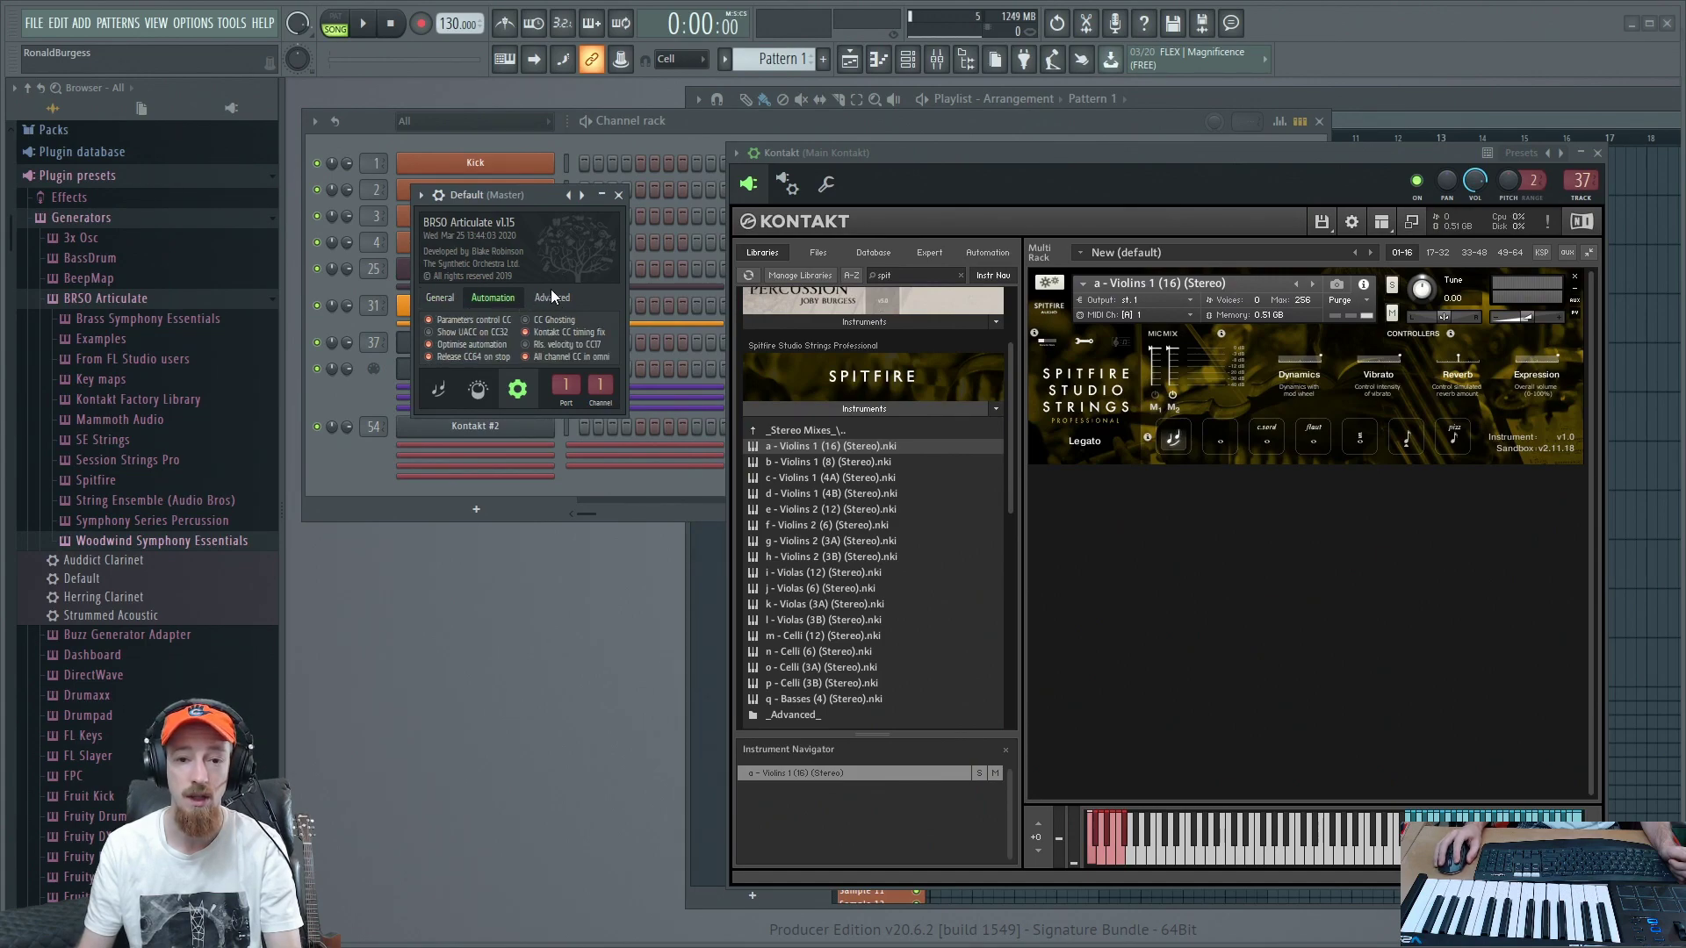
pyautogui.click(547, 298)
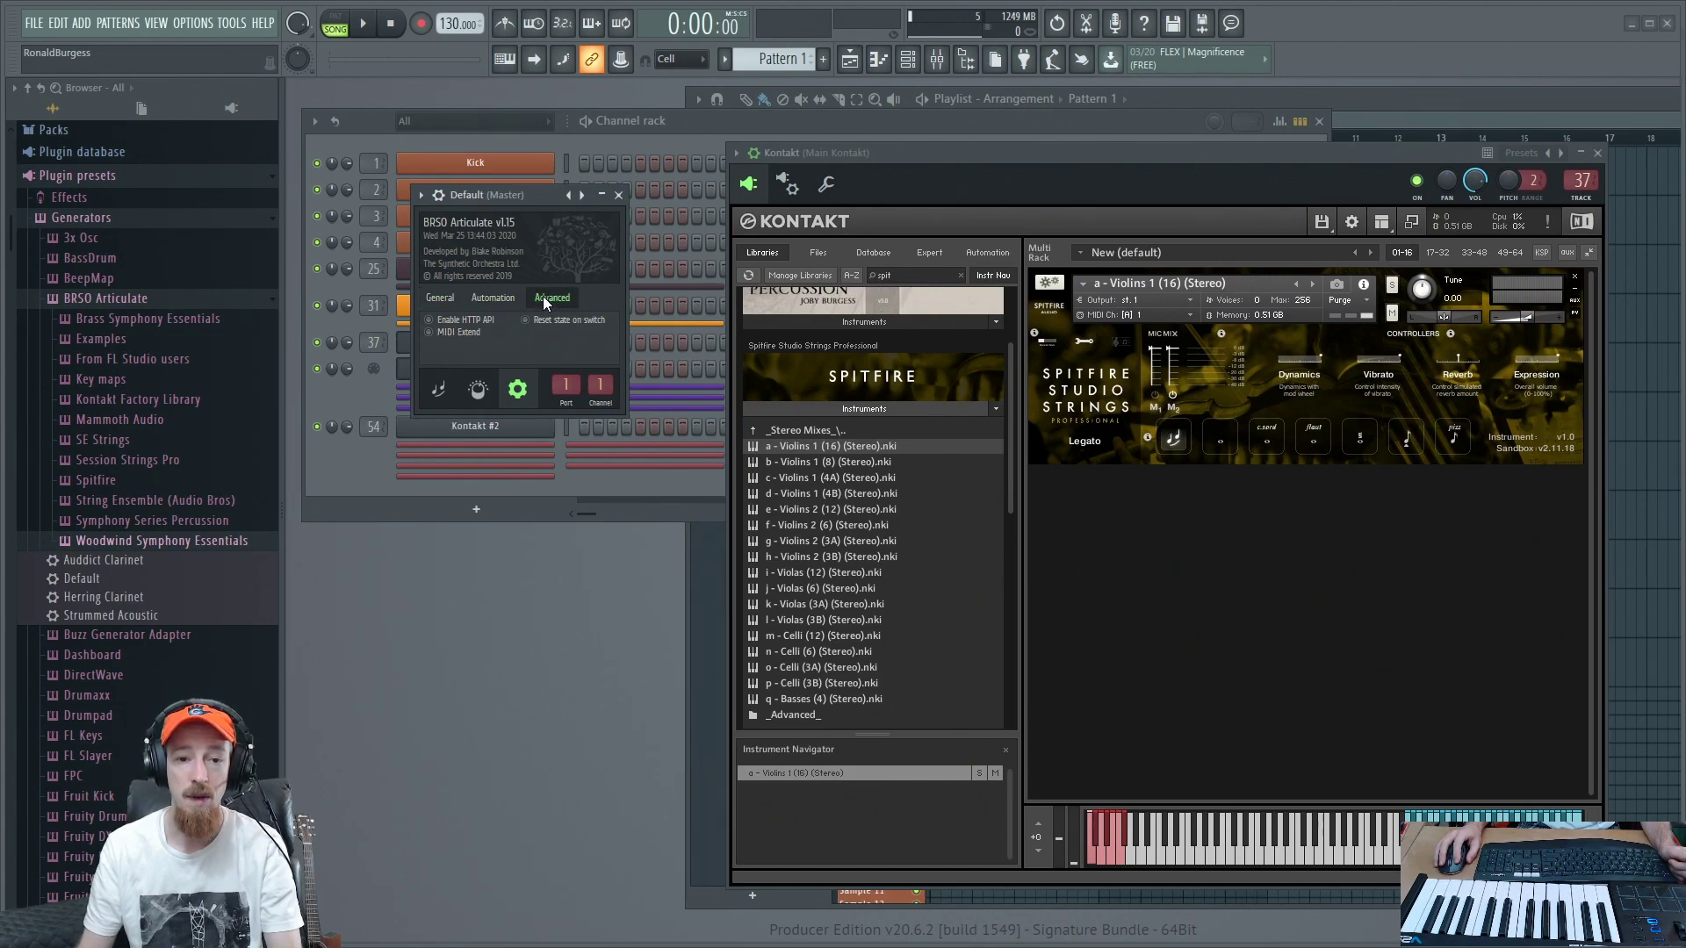
pyautogui.click(441, 299)
pyautogui.click(439, 387)
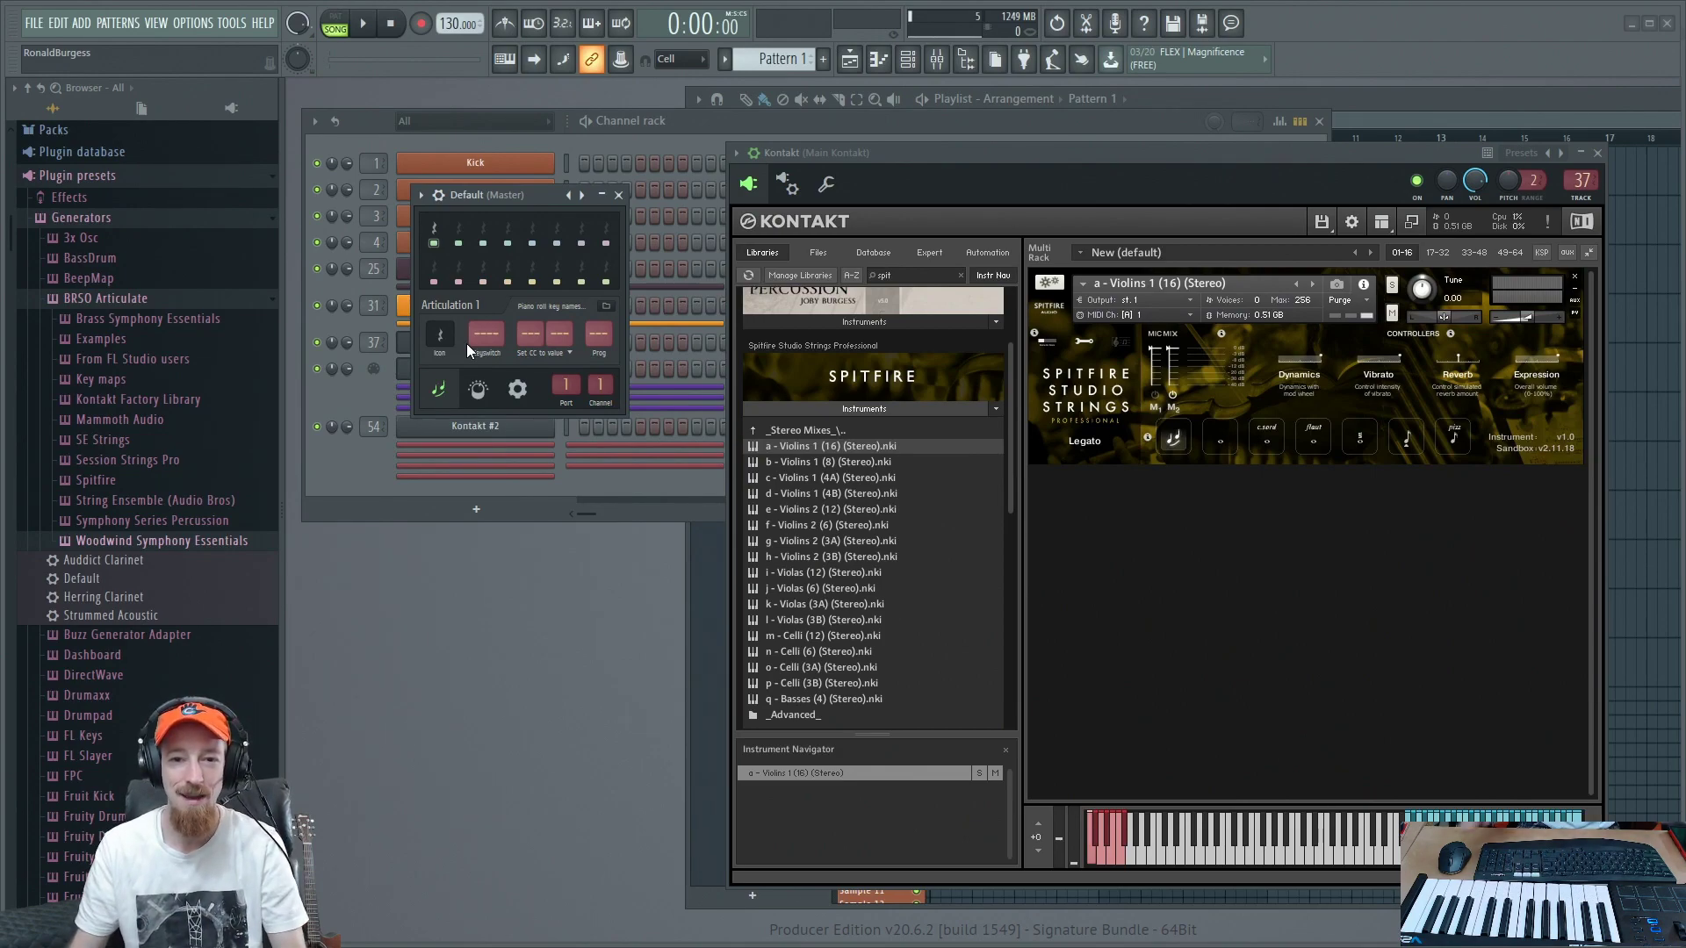
# Step: Color the BRSO Articulate channel below Kontakt bright yellow (255, 255, 0)
pyautogui.moveTo(527, 197); pyautogui.dragTo(704, 197)
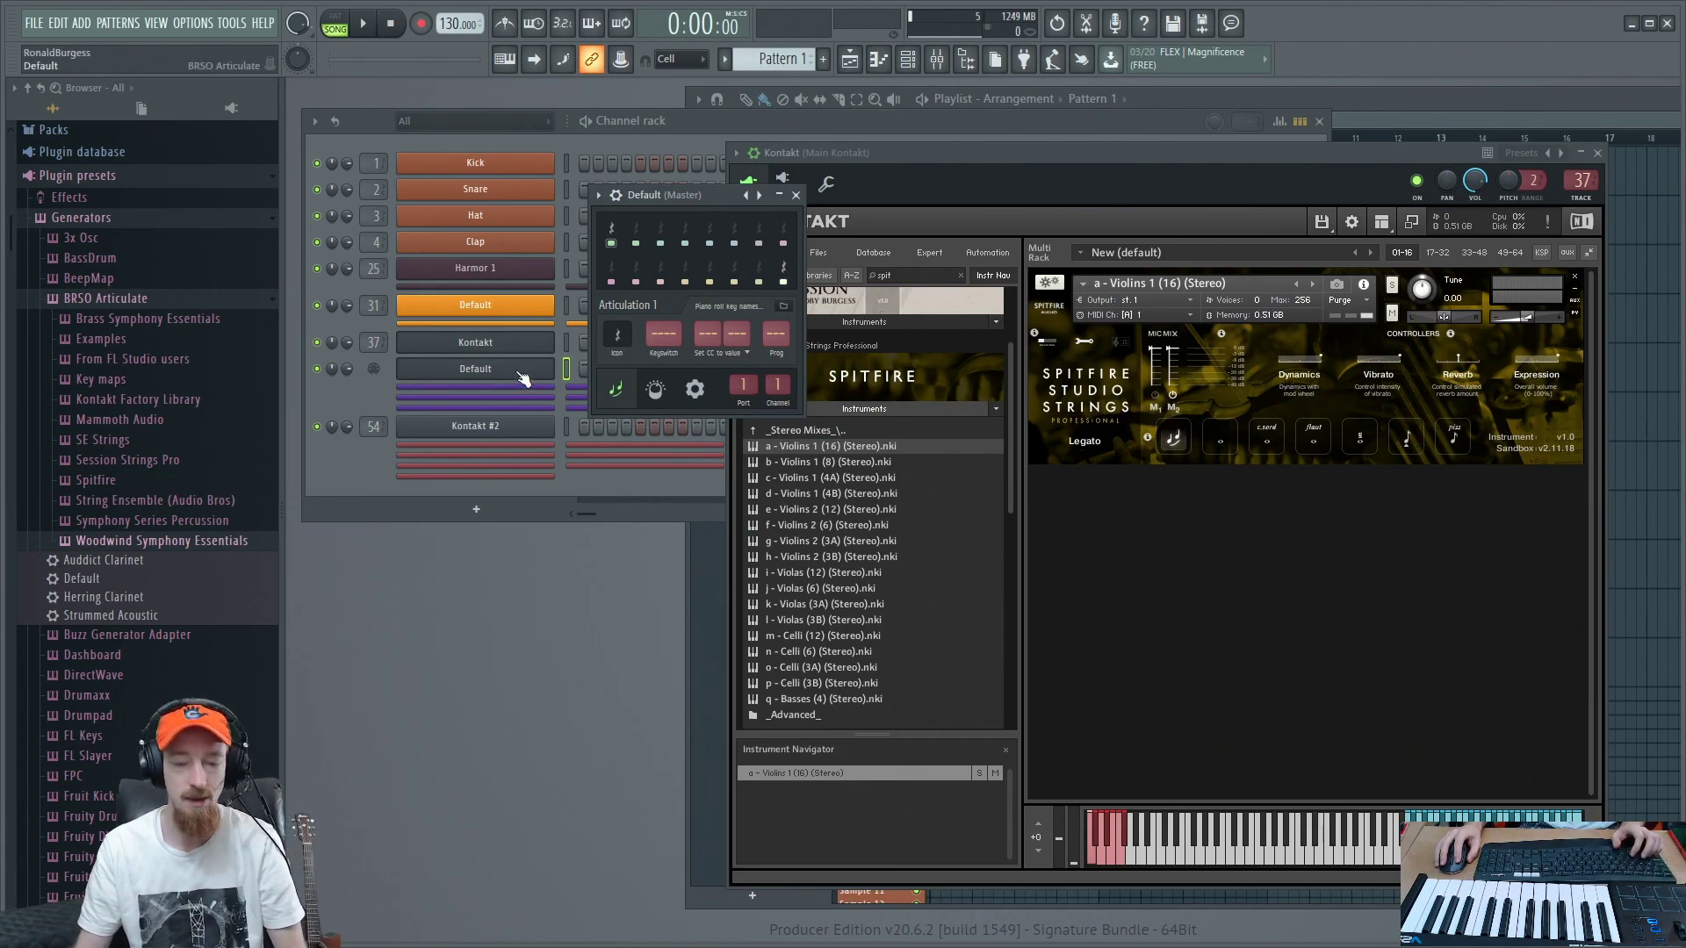
pyautogui.press('F2')
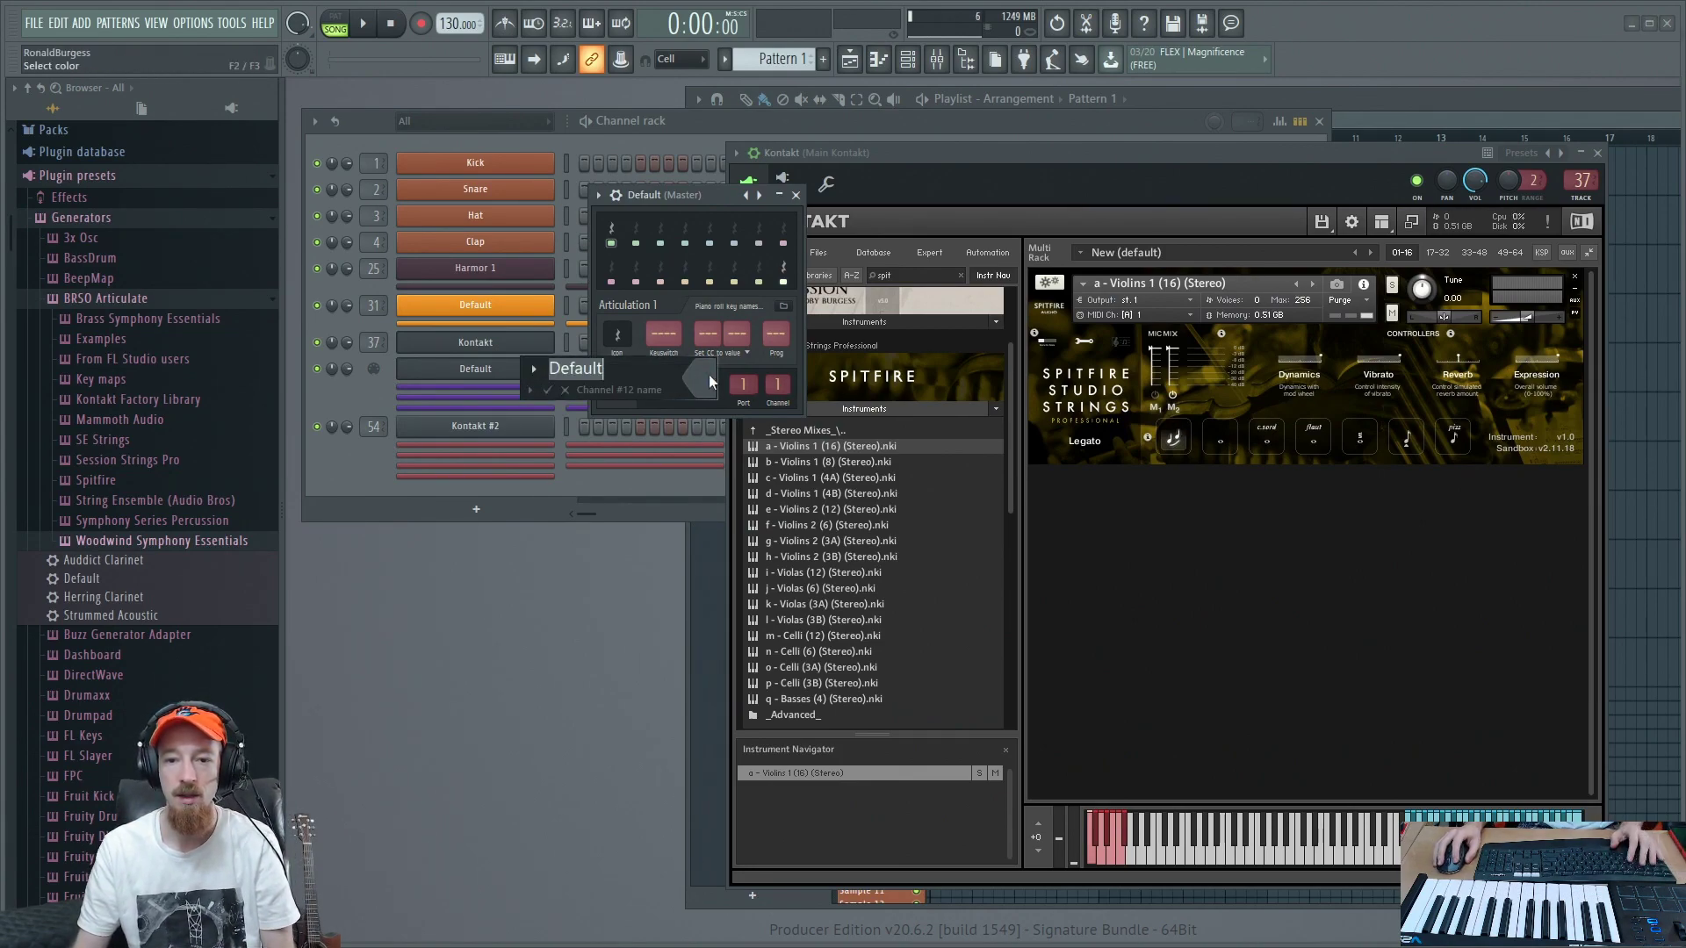
pyautogui.click(707, 376)
pyautogui.click(725, 379)
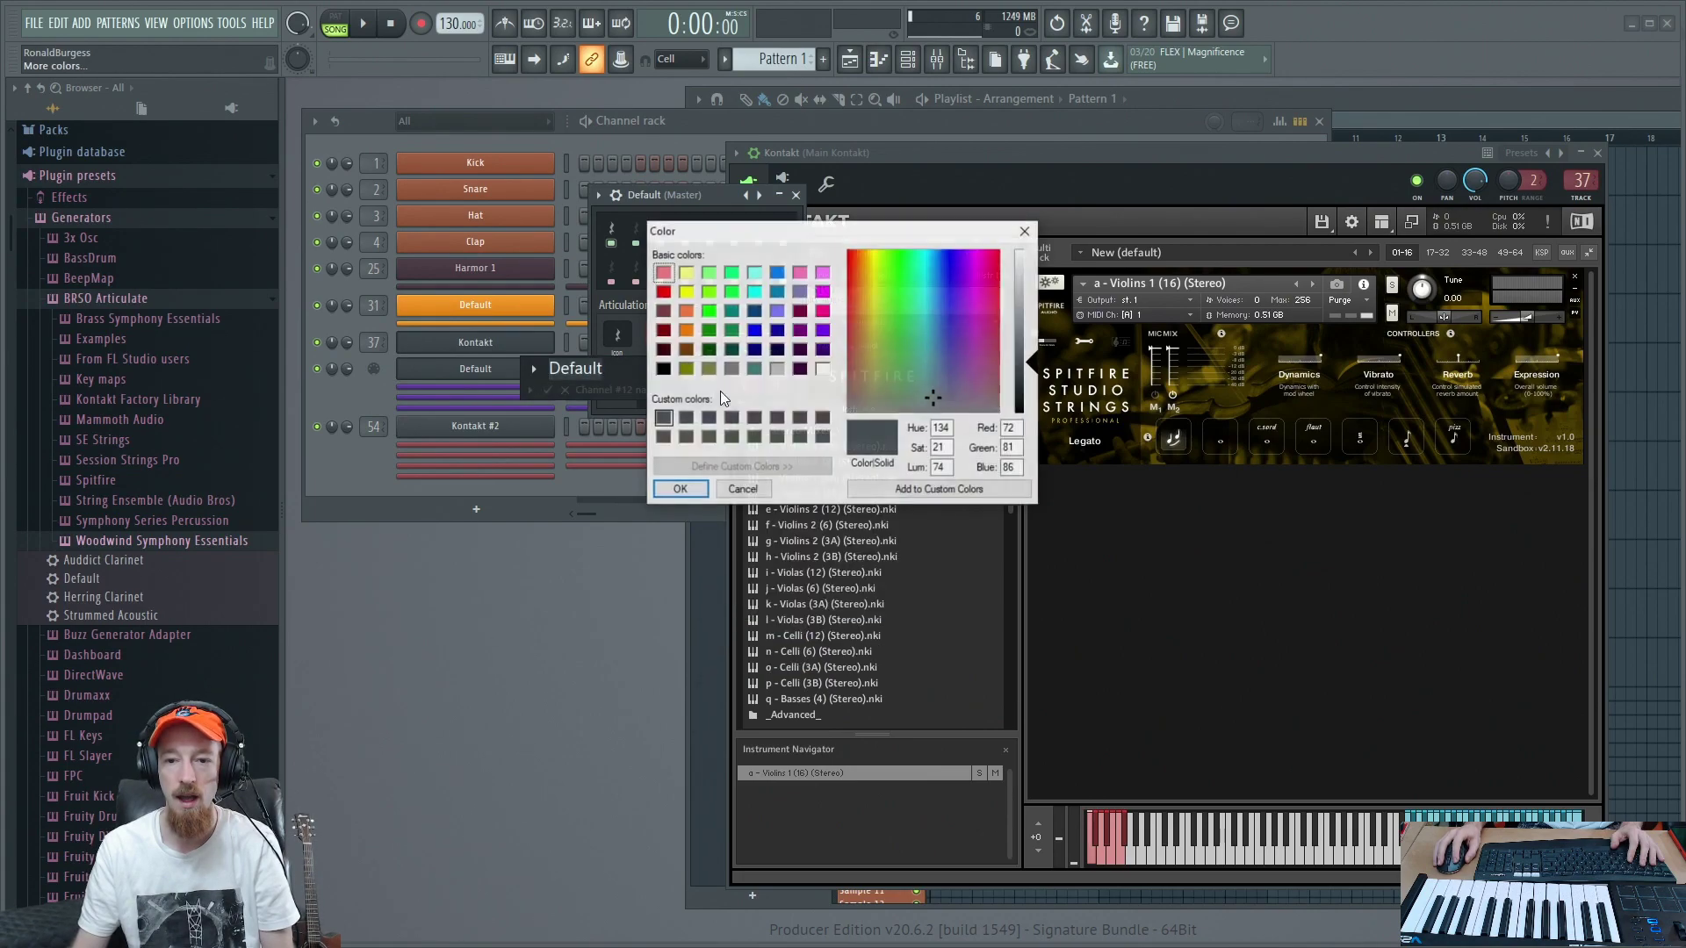
pyautogui.click(686, 291)
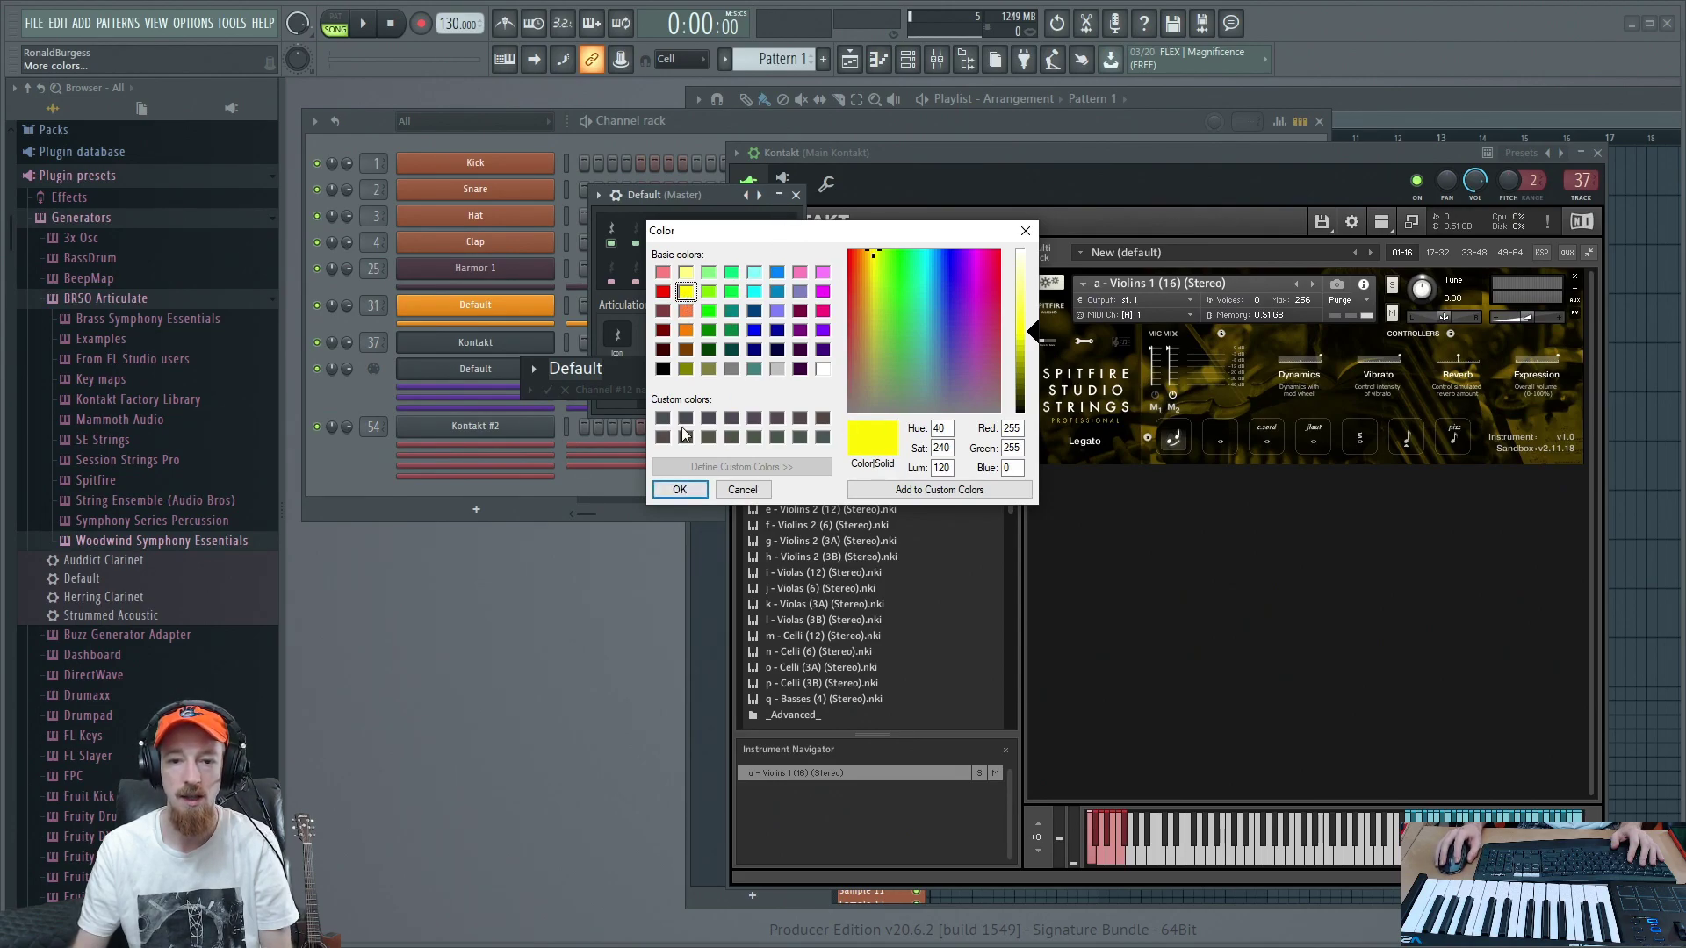
pyautogui.click(679, 490)
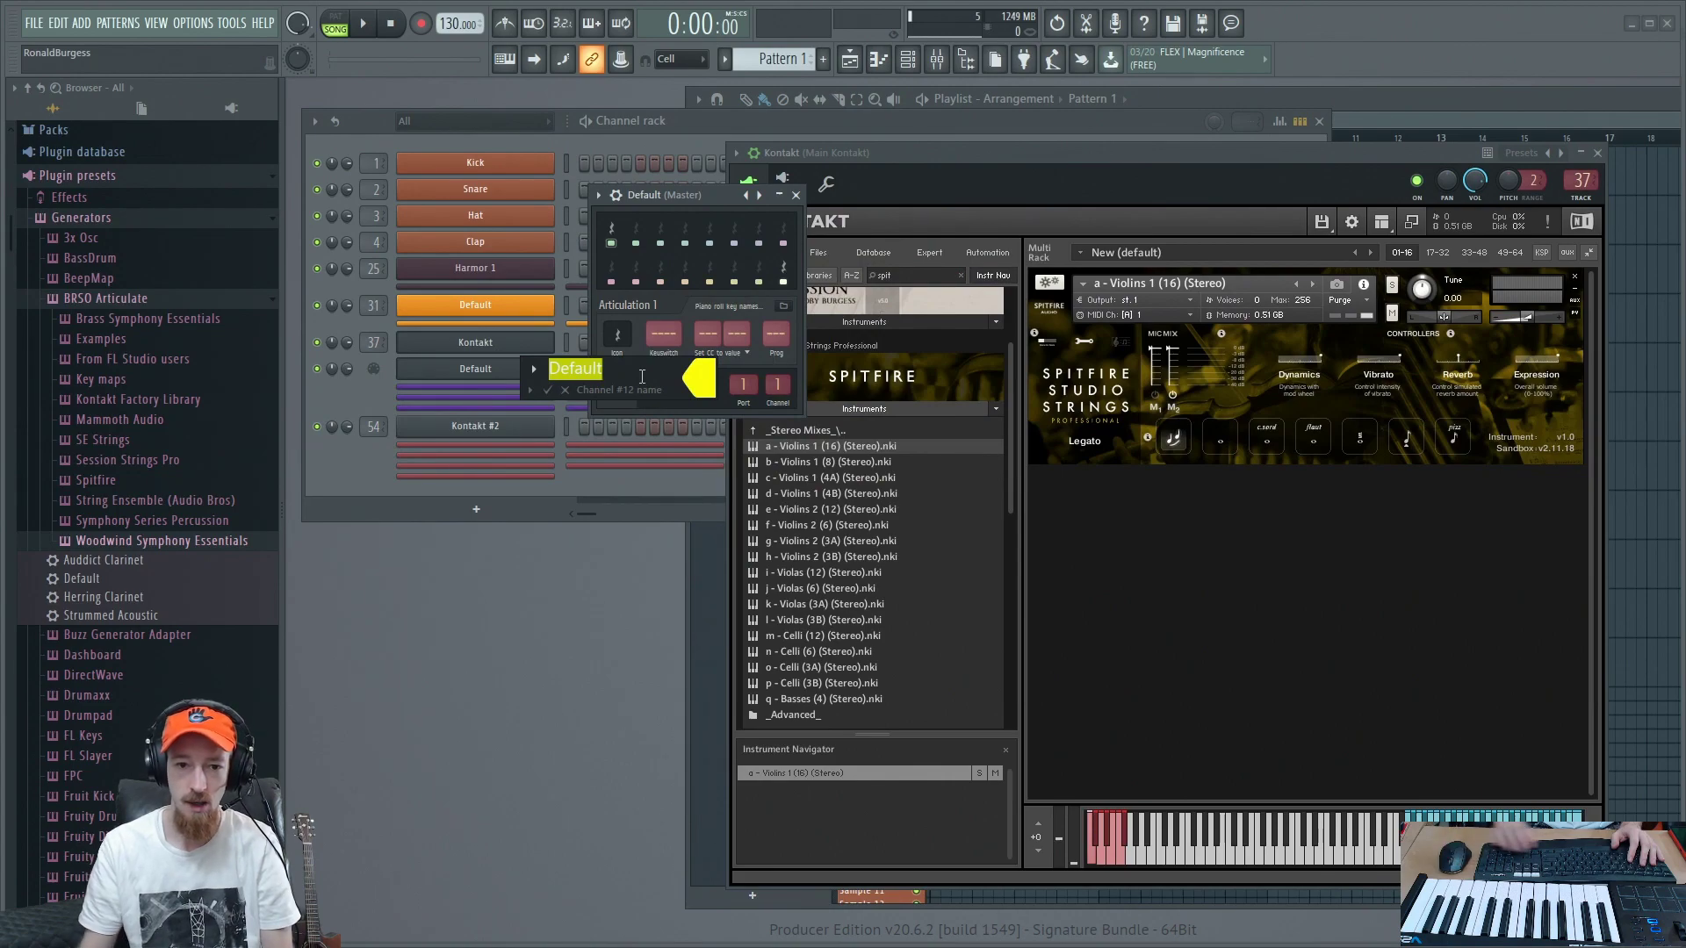
# Step: Rename the yellow BRSO Articulate channel as Violins and move its plugin window back beside Kontakt
pyautogui.press('F2')
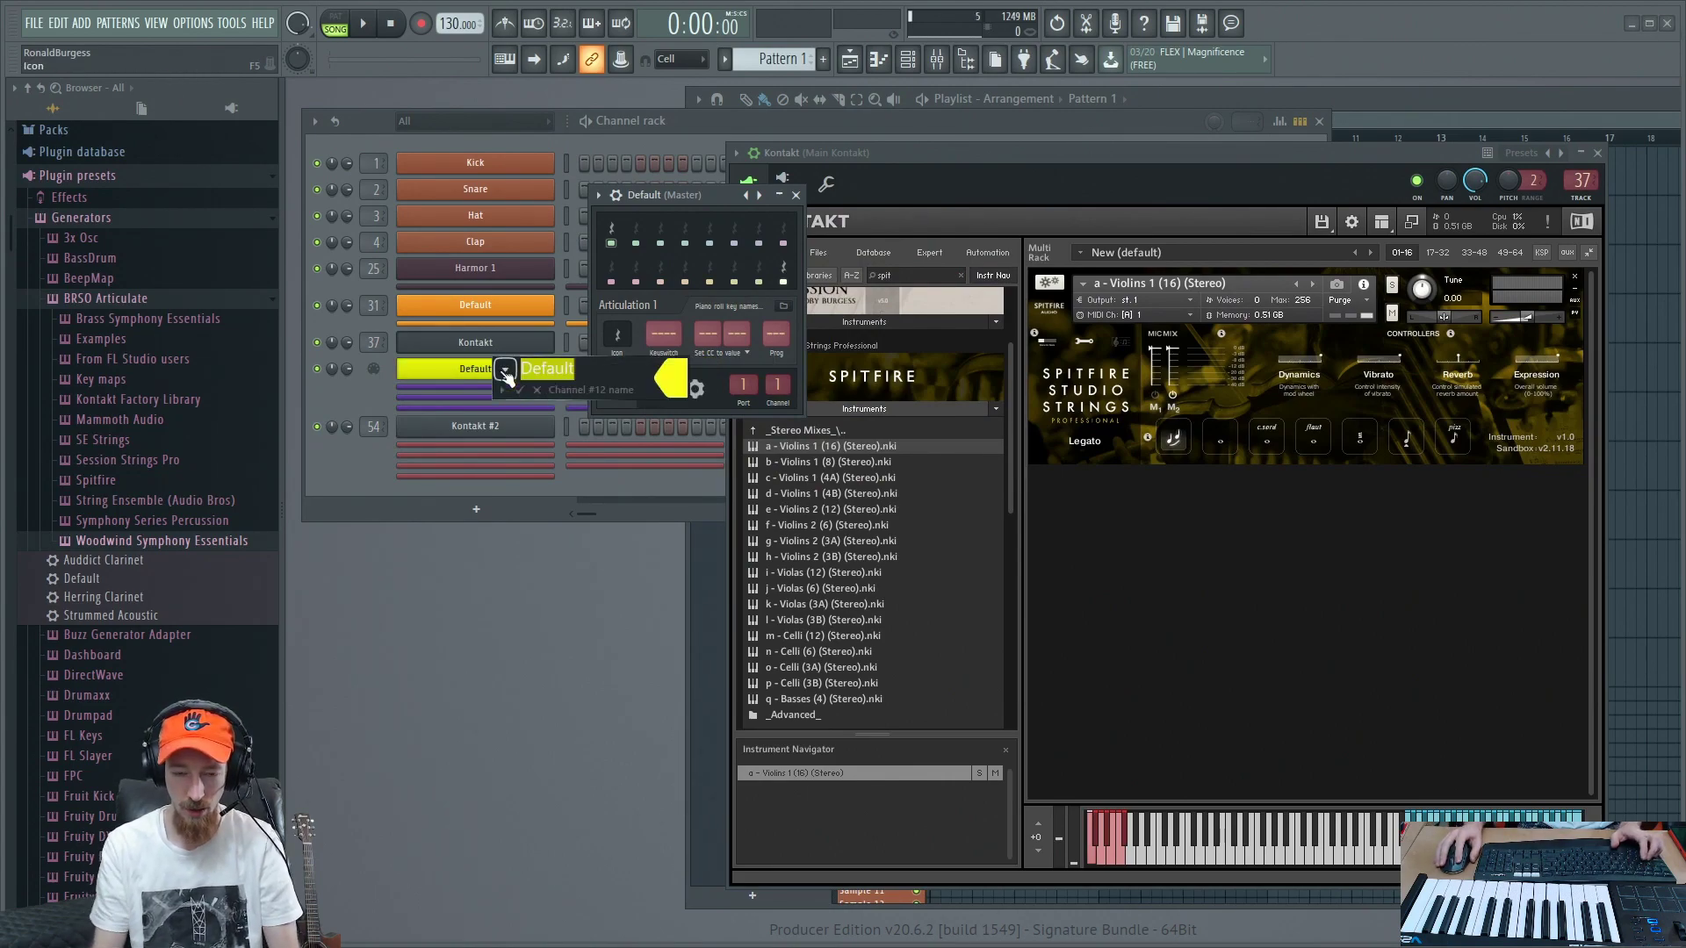
pyautogui.press('BackSpace')
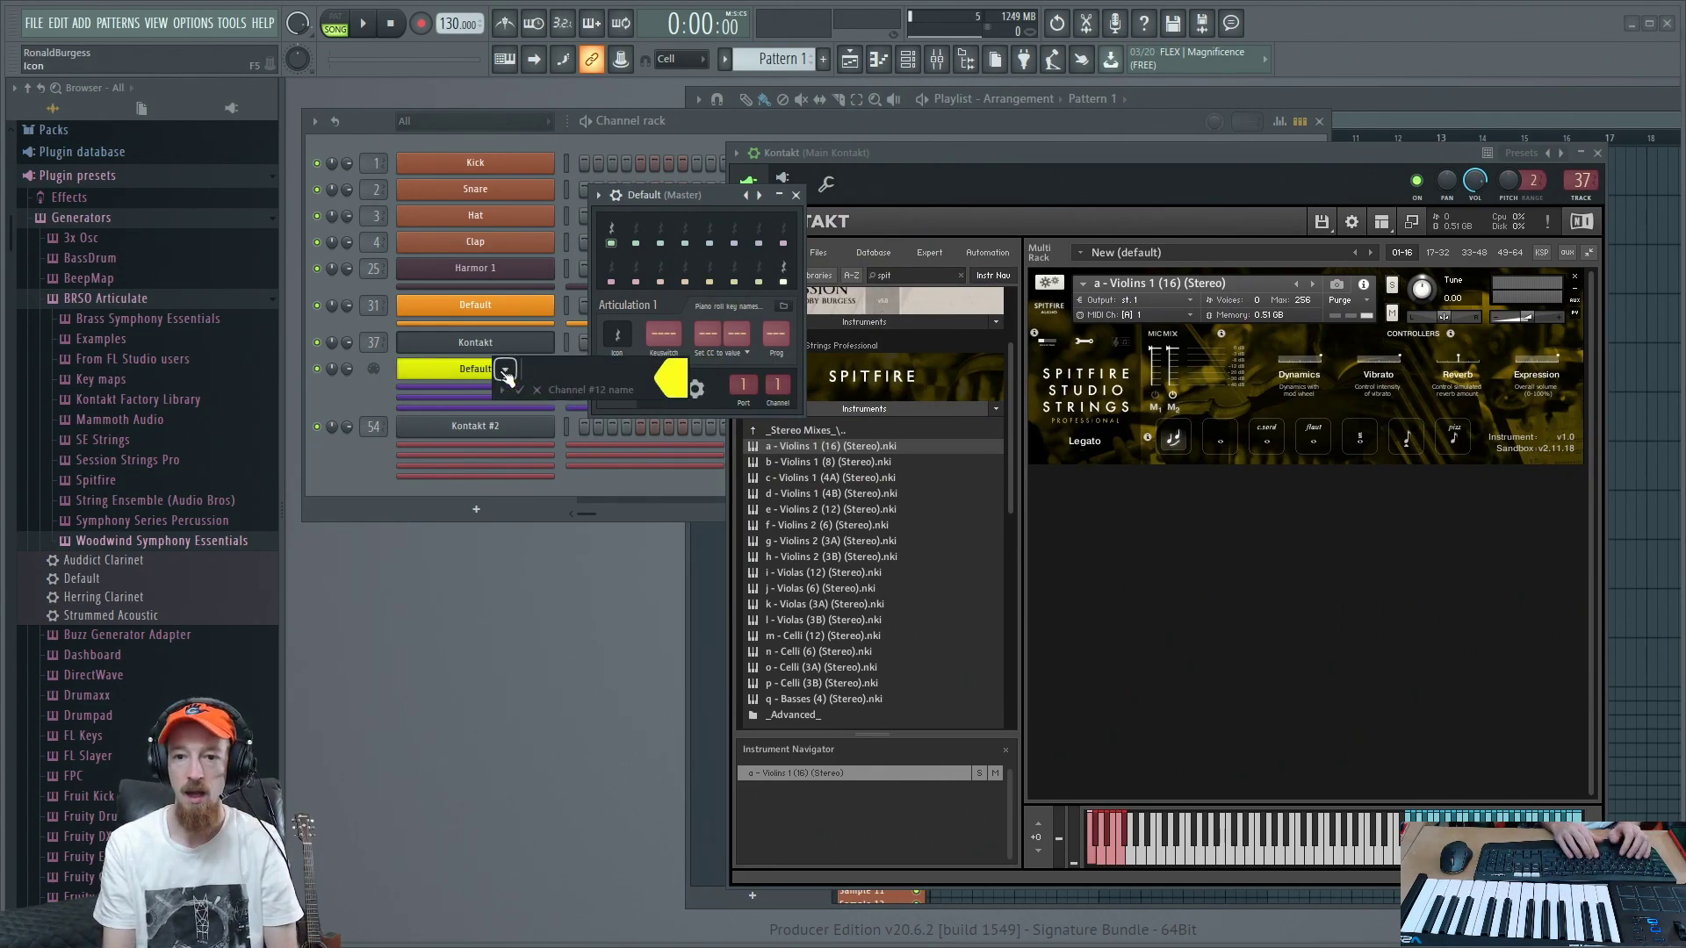
pyautogui.write('Vio')
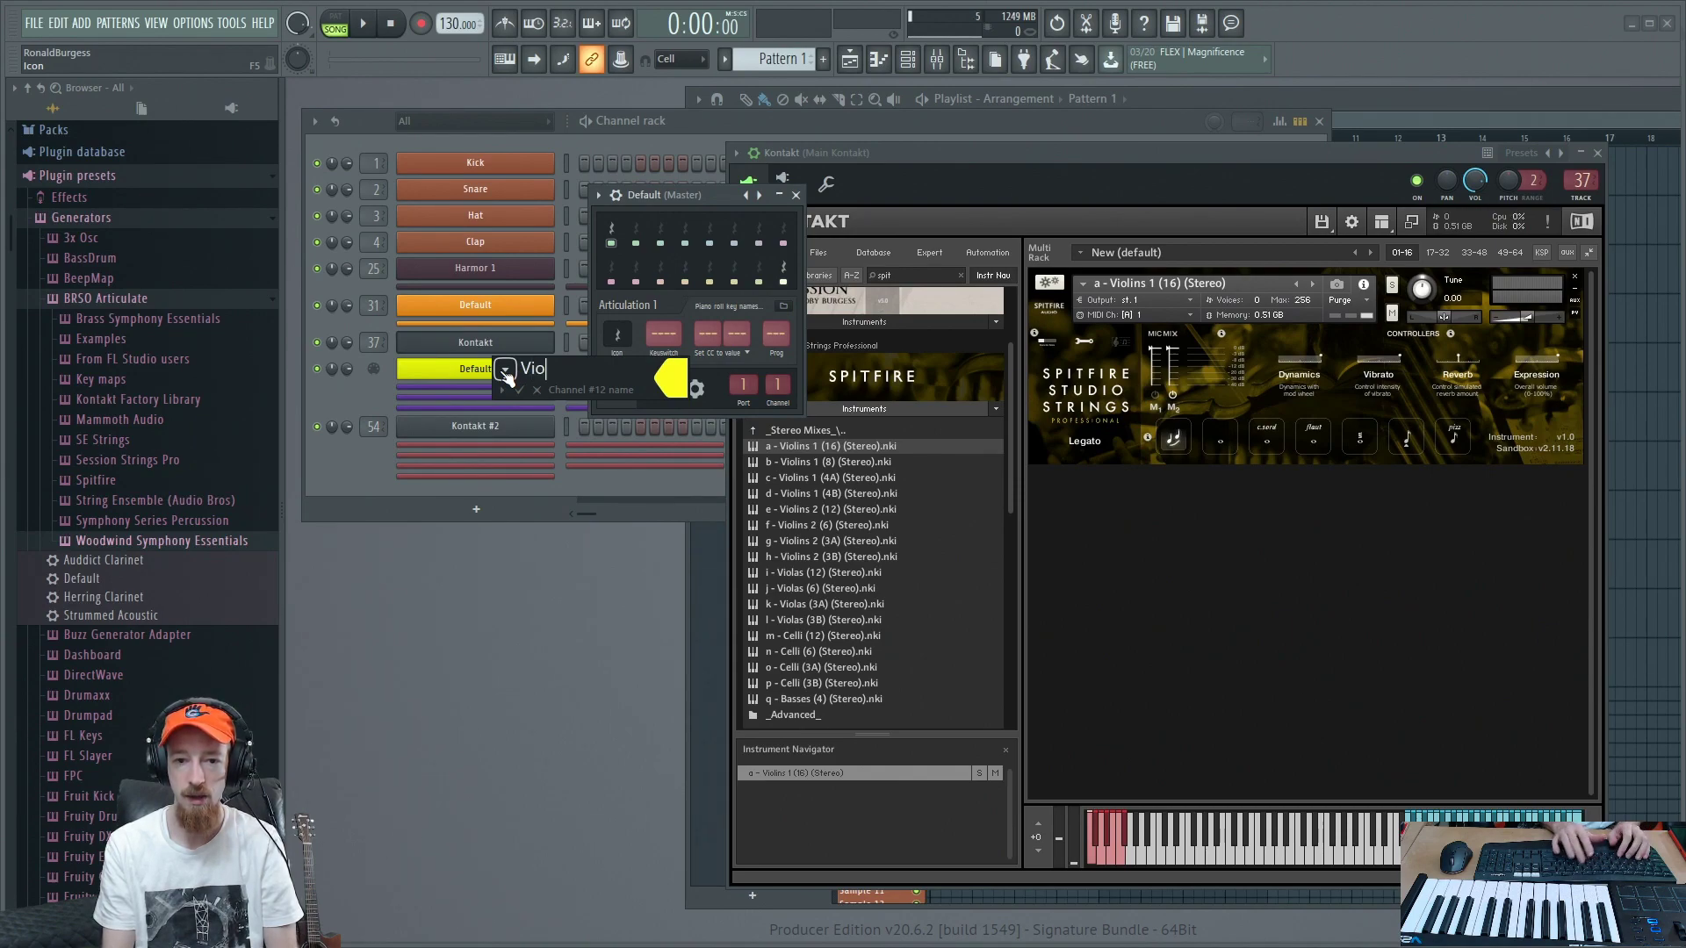
pyautogui.write('lins')
pyautogui.press('Return')
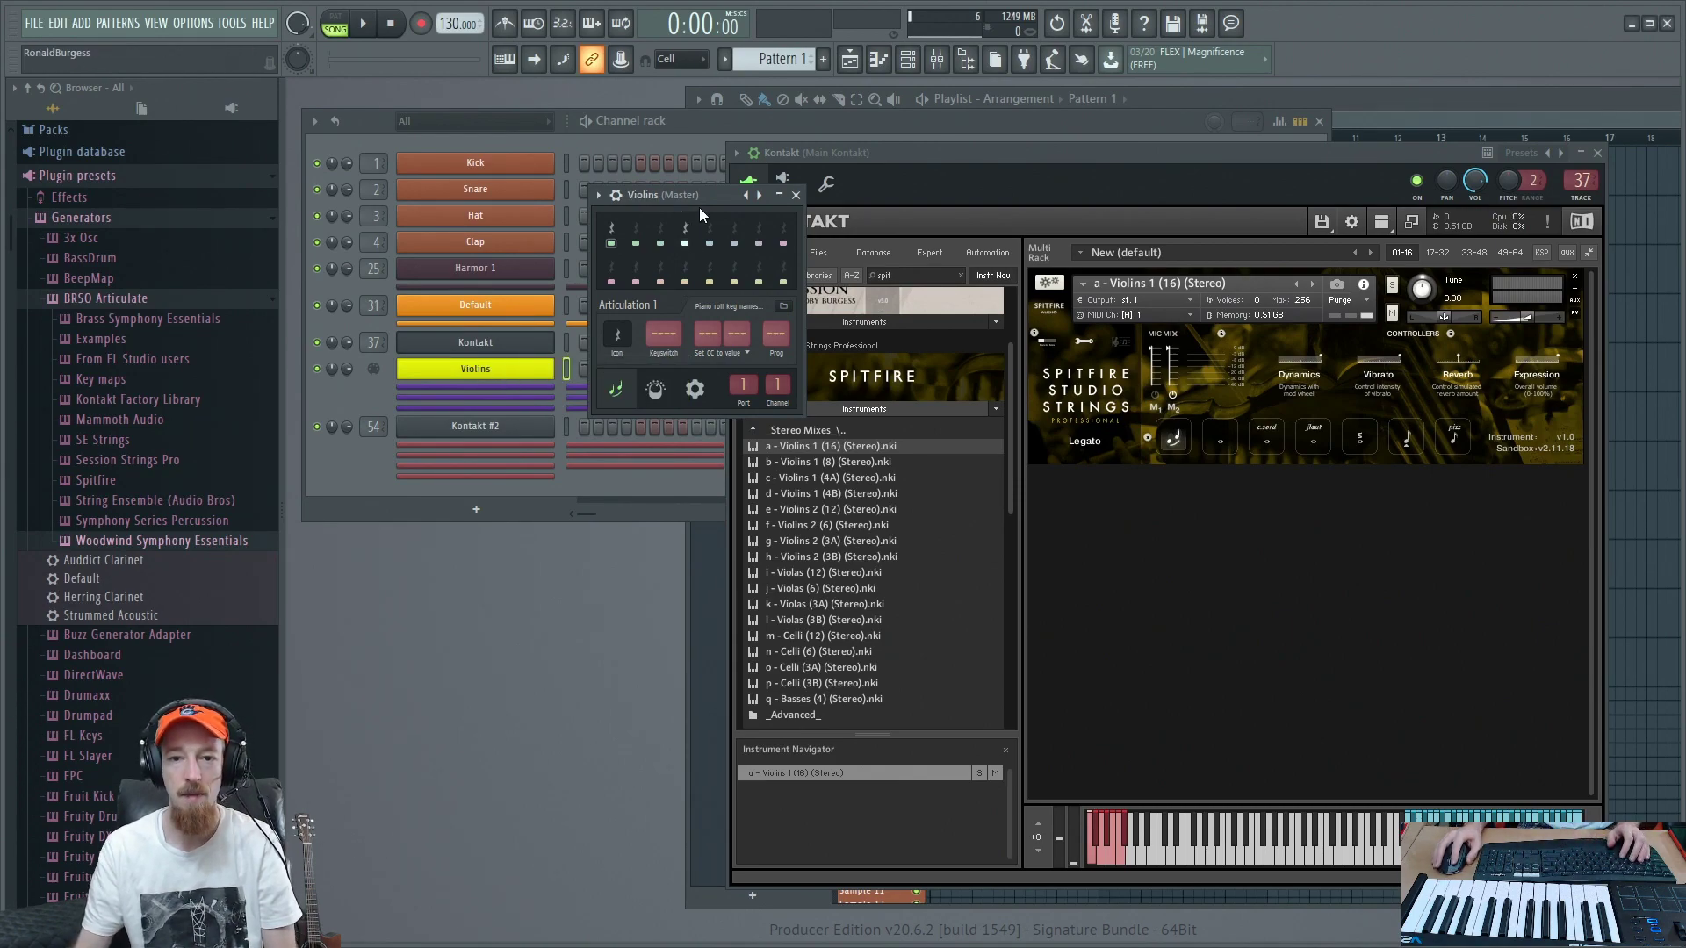
pyautogui.moveTo(689, 194); pyautogui.dragTo(538, 216)
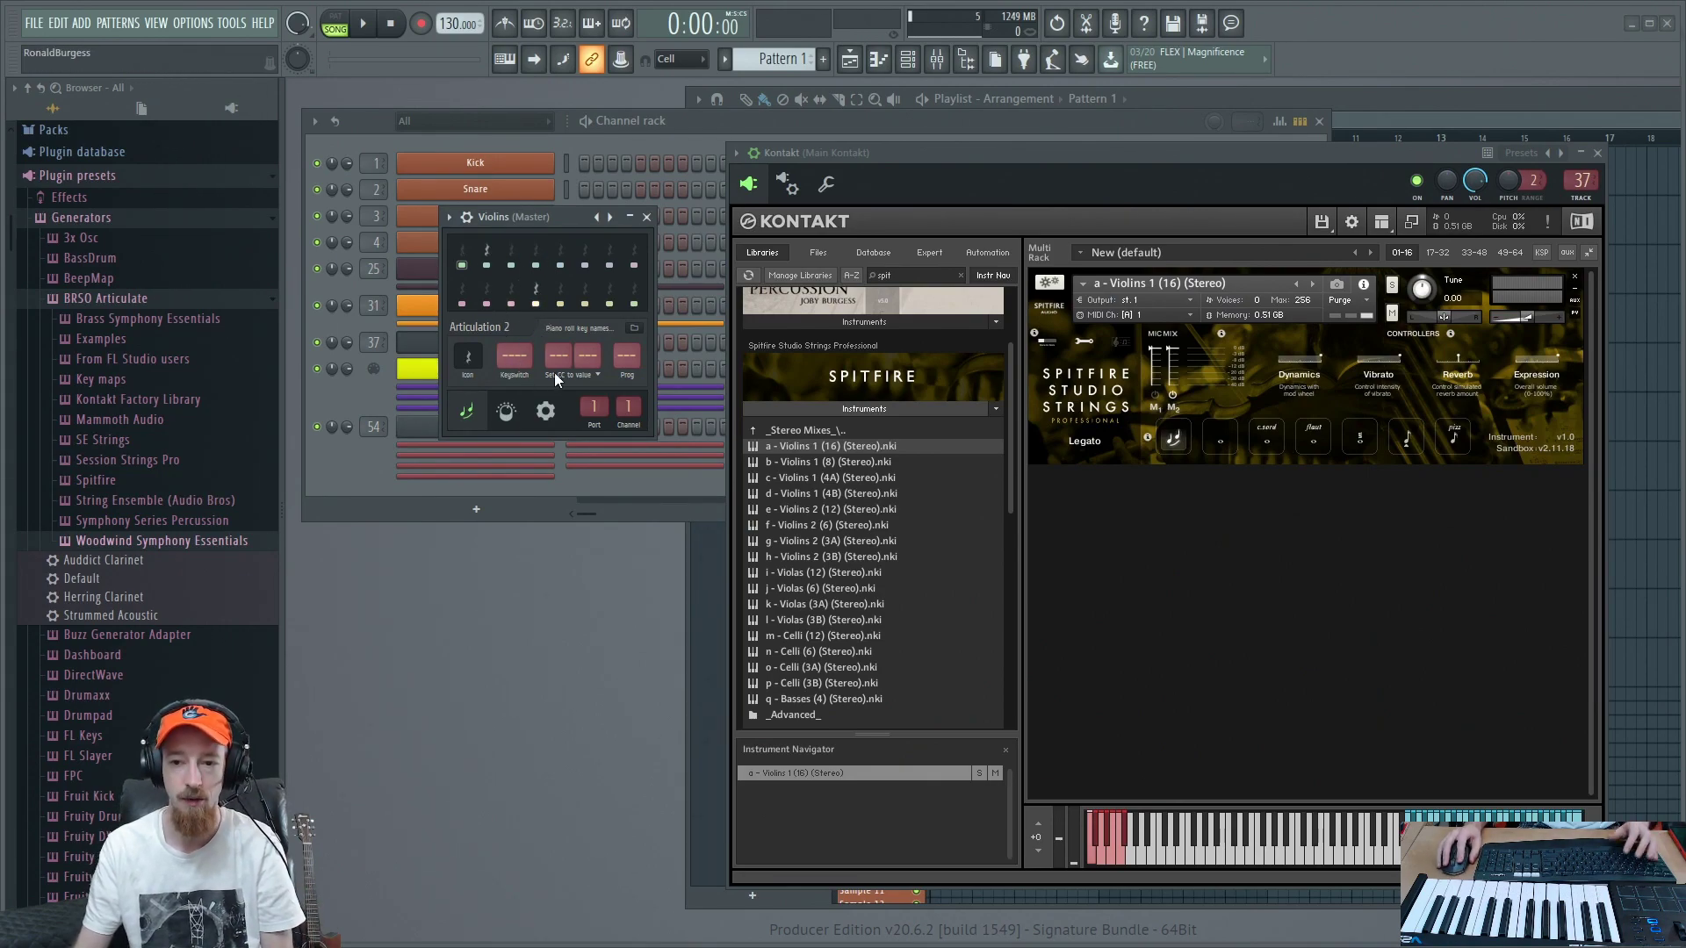
pyautogui.click(460, 253)
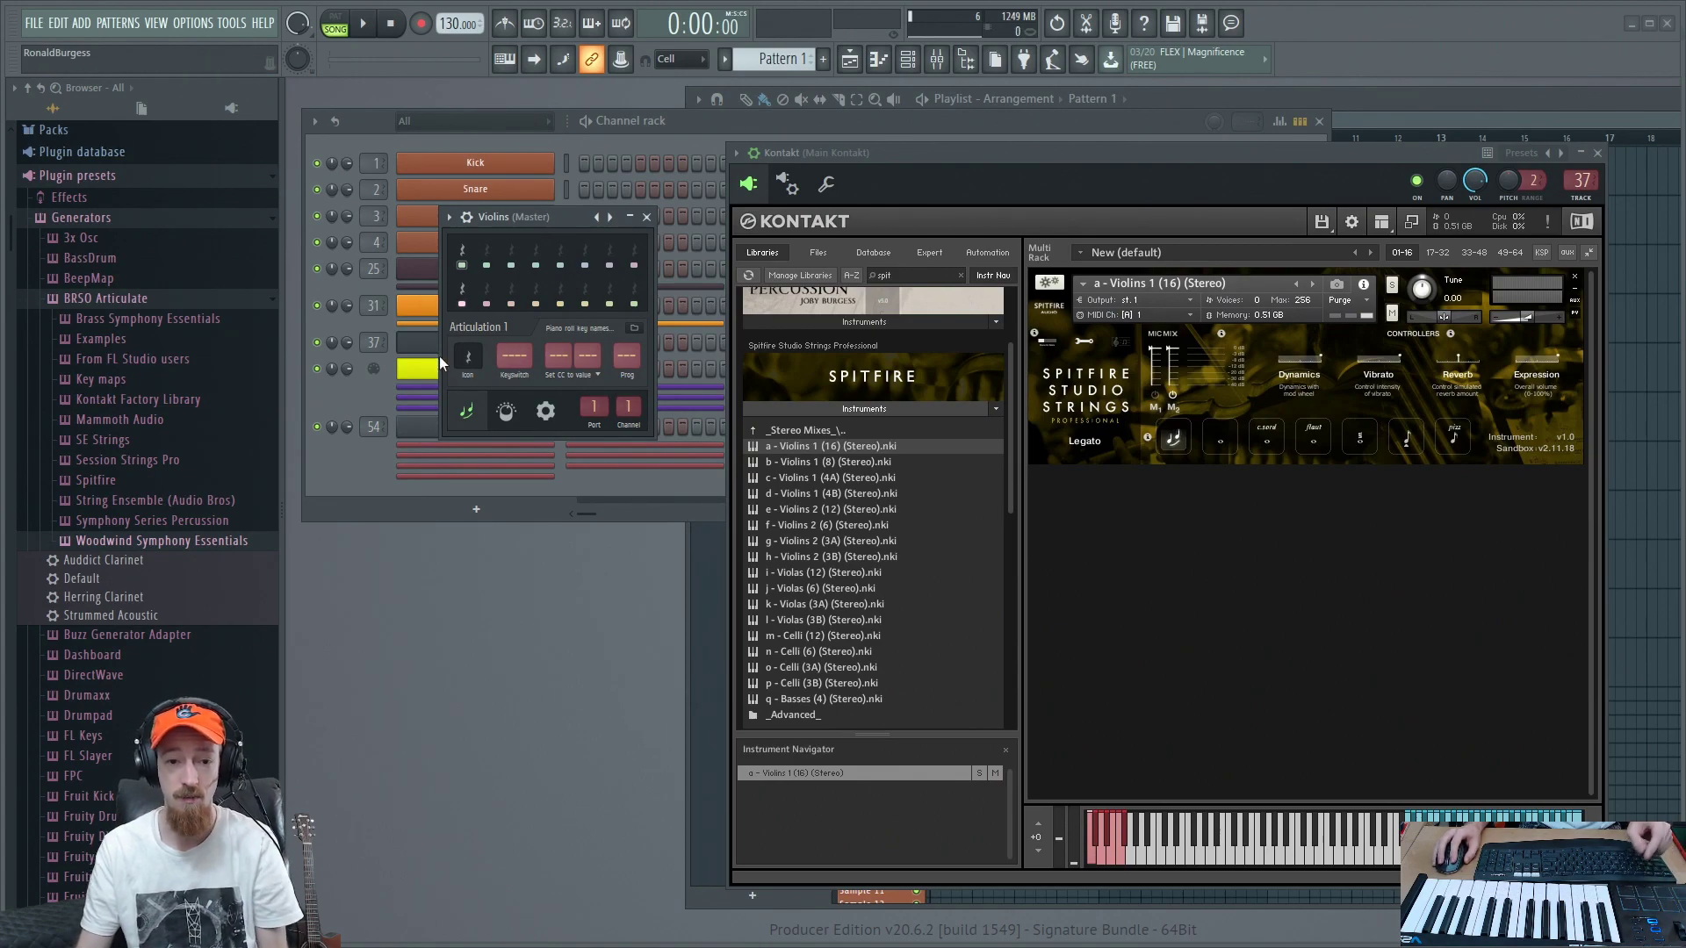
pyautogui.rightClick(416, 365)
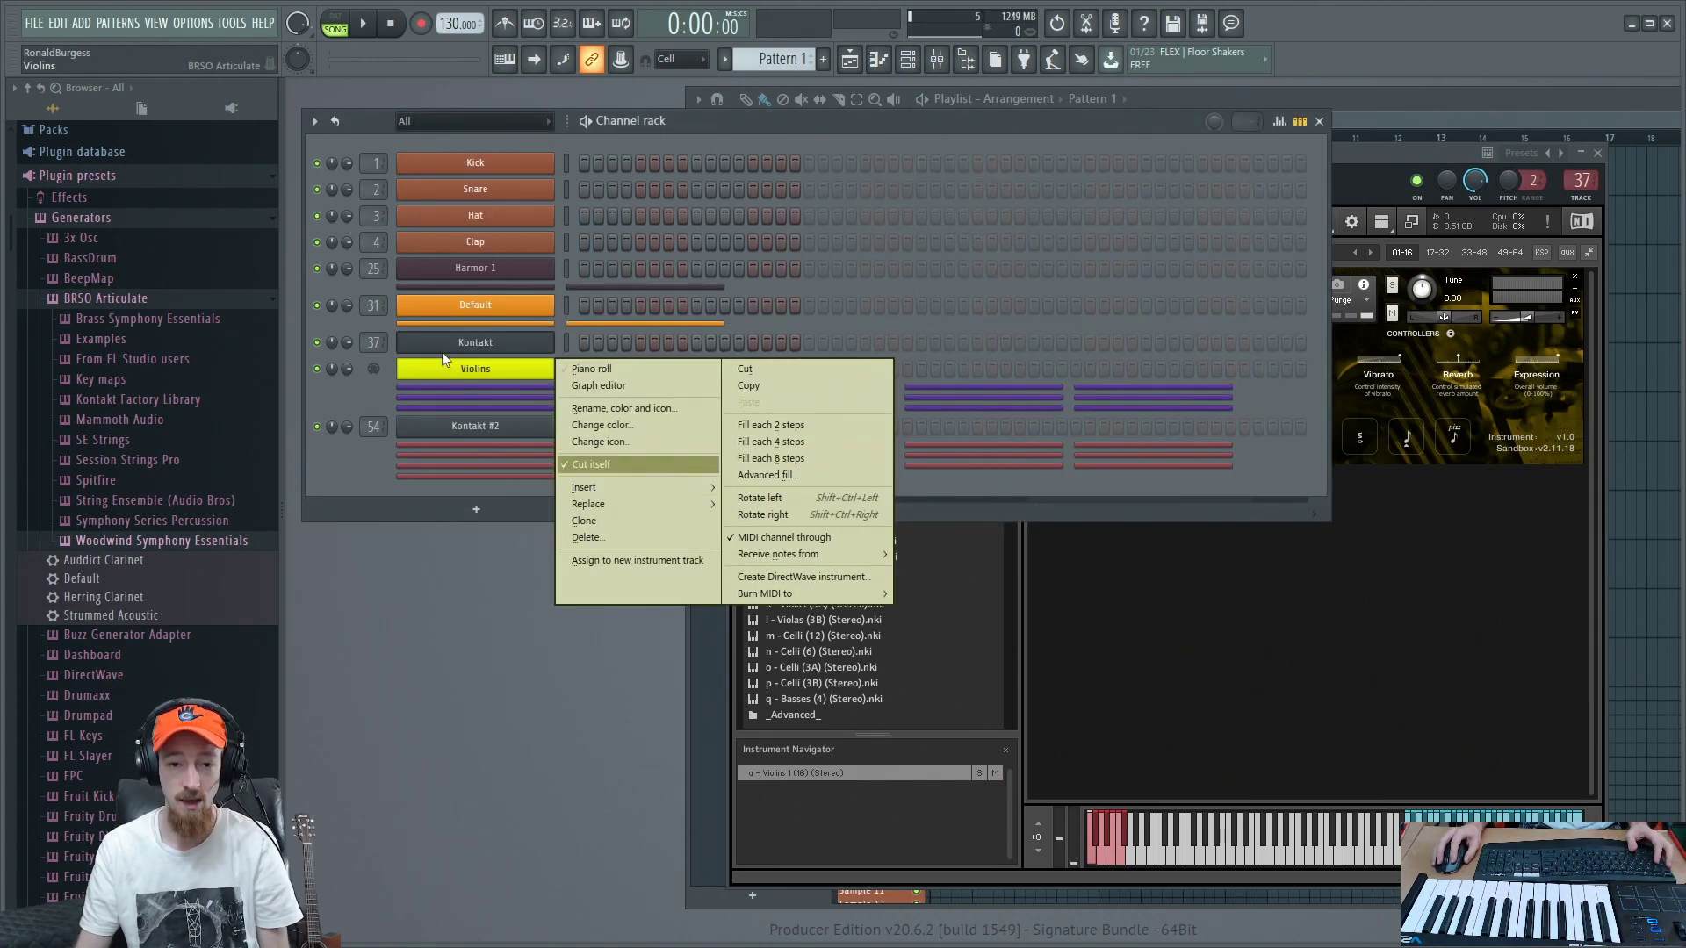
pyautogui.click(481, 375)
pyautogui.click(481, 373)
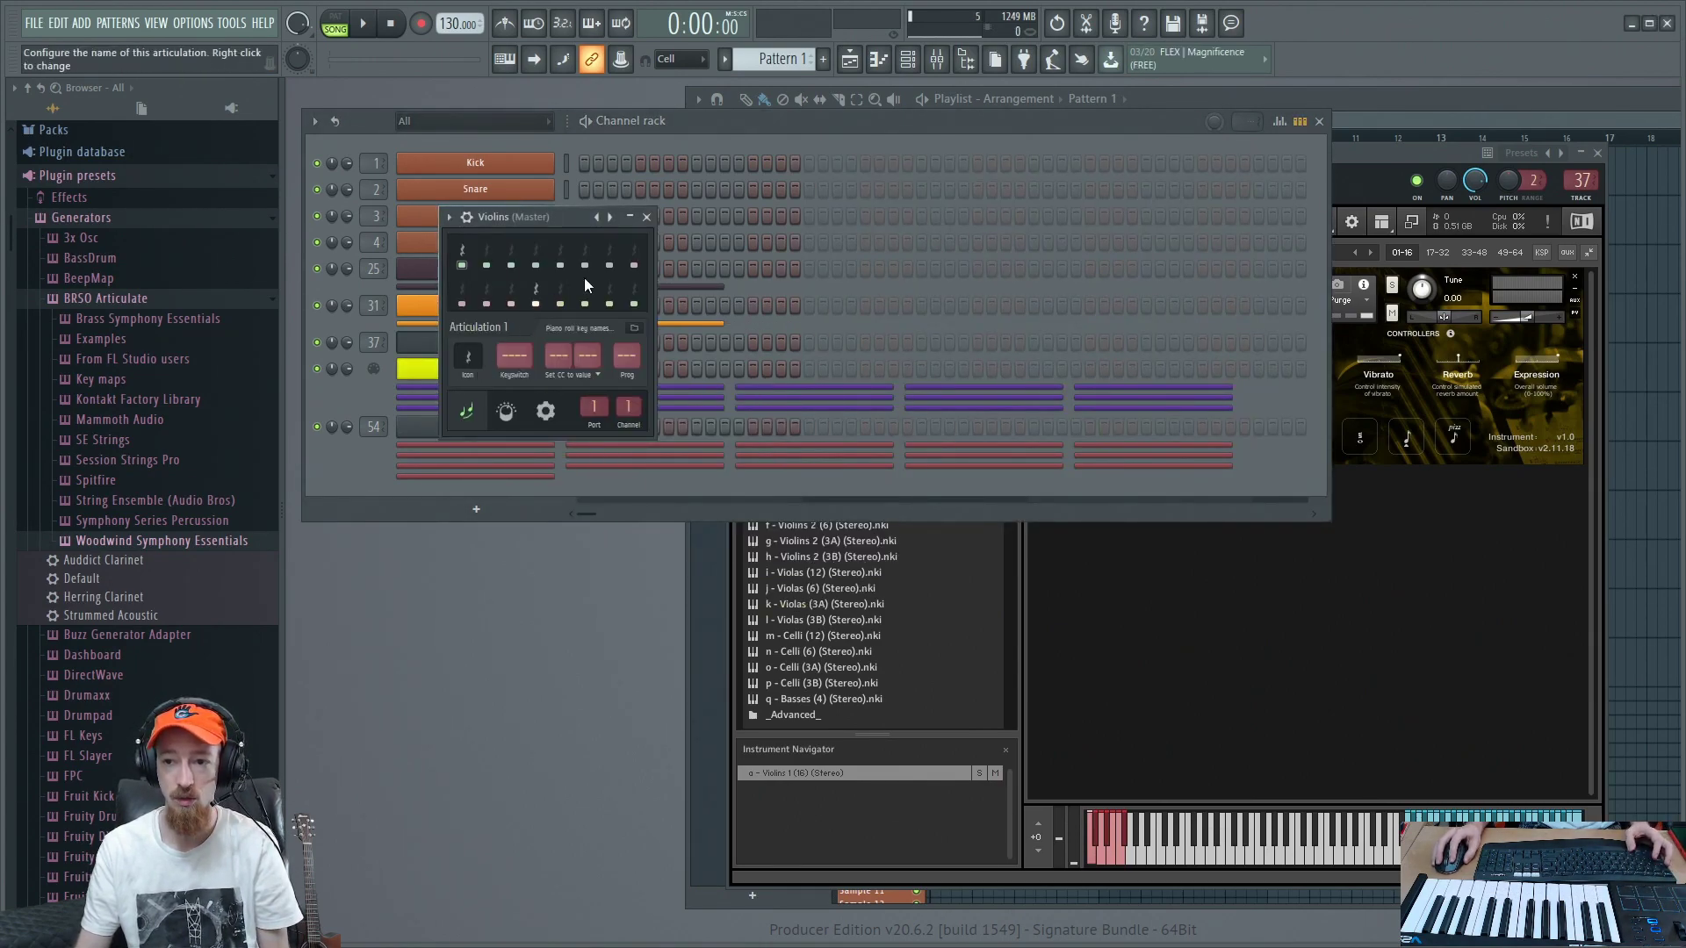
pyautogui.click(1359, 149)
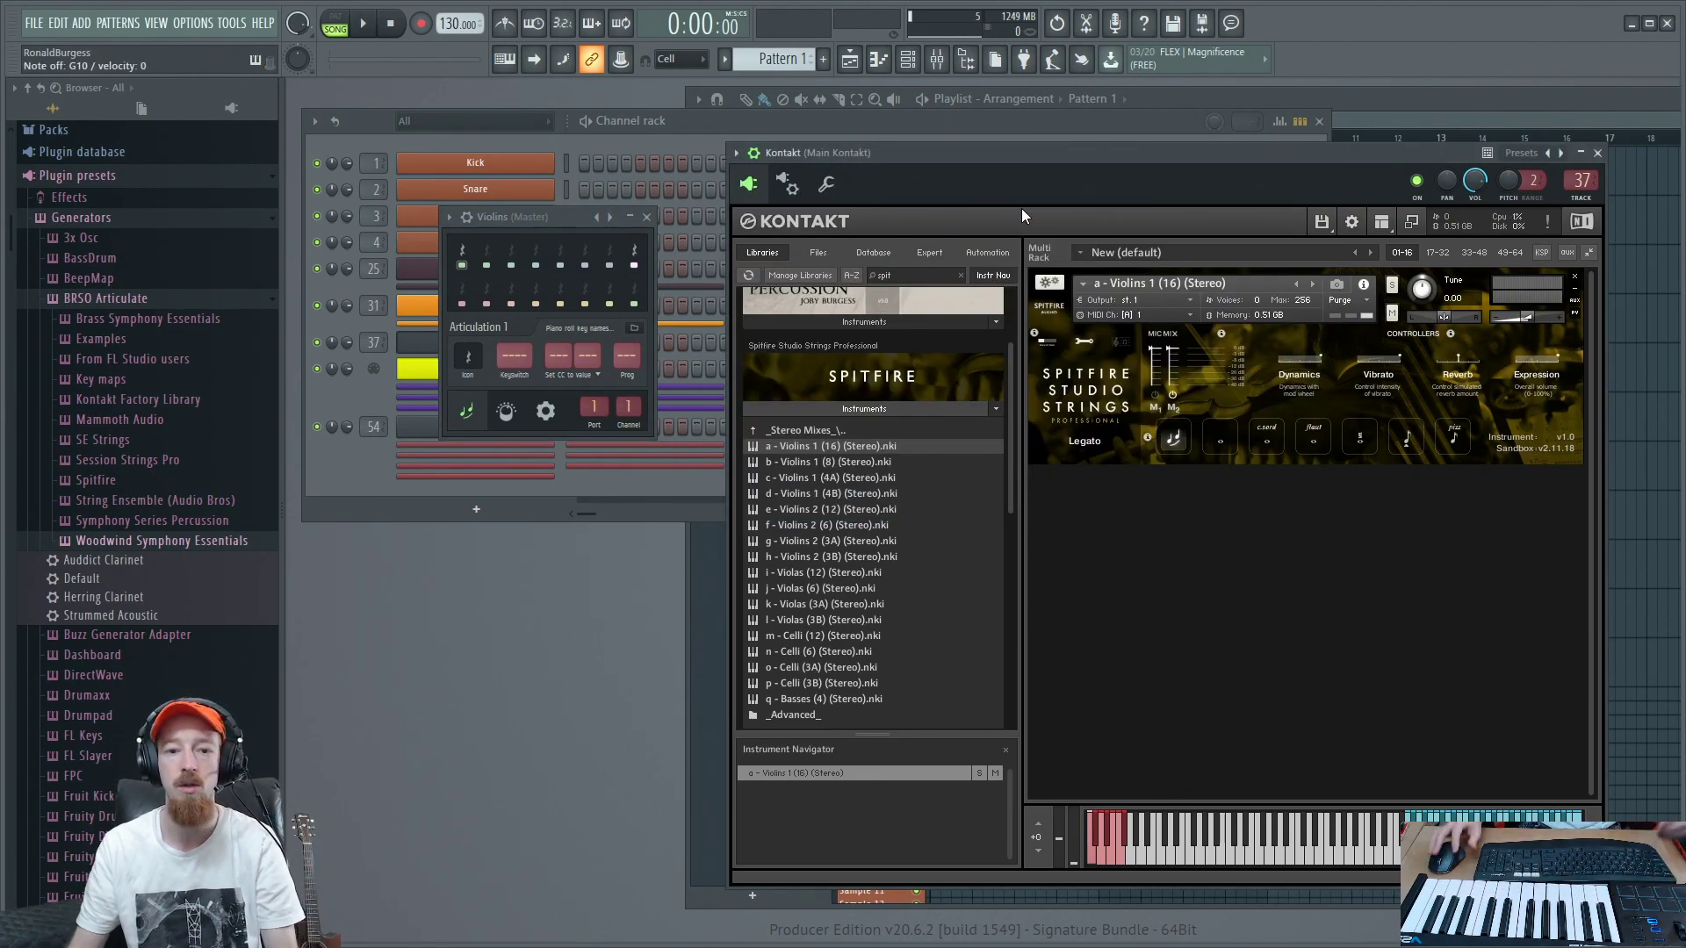
# Step: Set up the second articulation slot as Legato with the slurred-notes icon and the keyswitch C-2
pyautogui.click(495, 260)
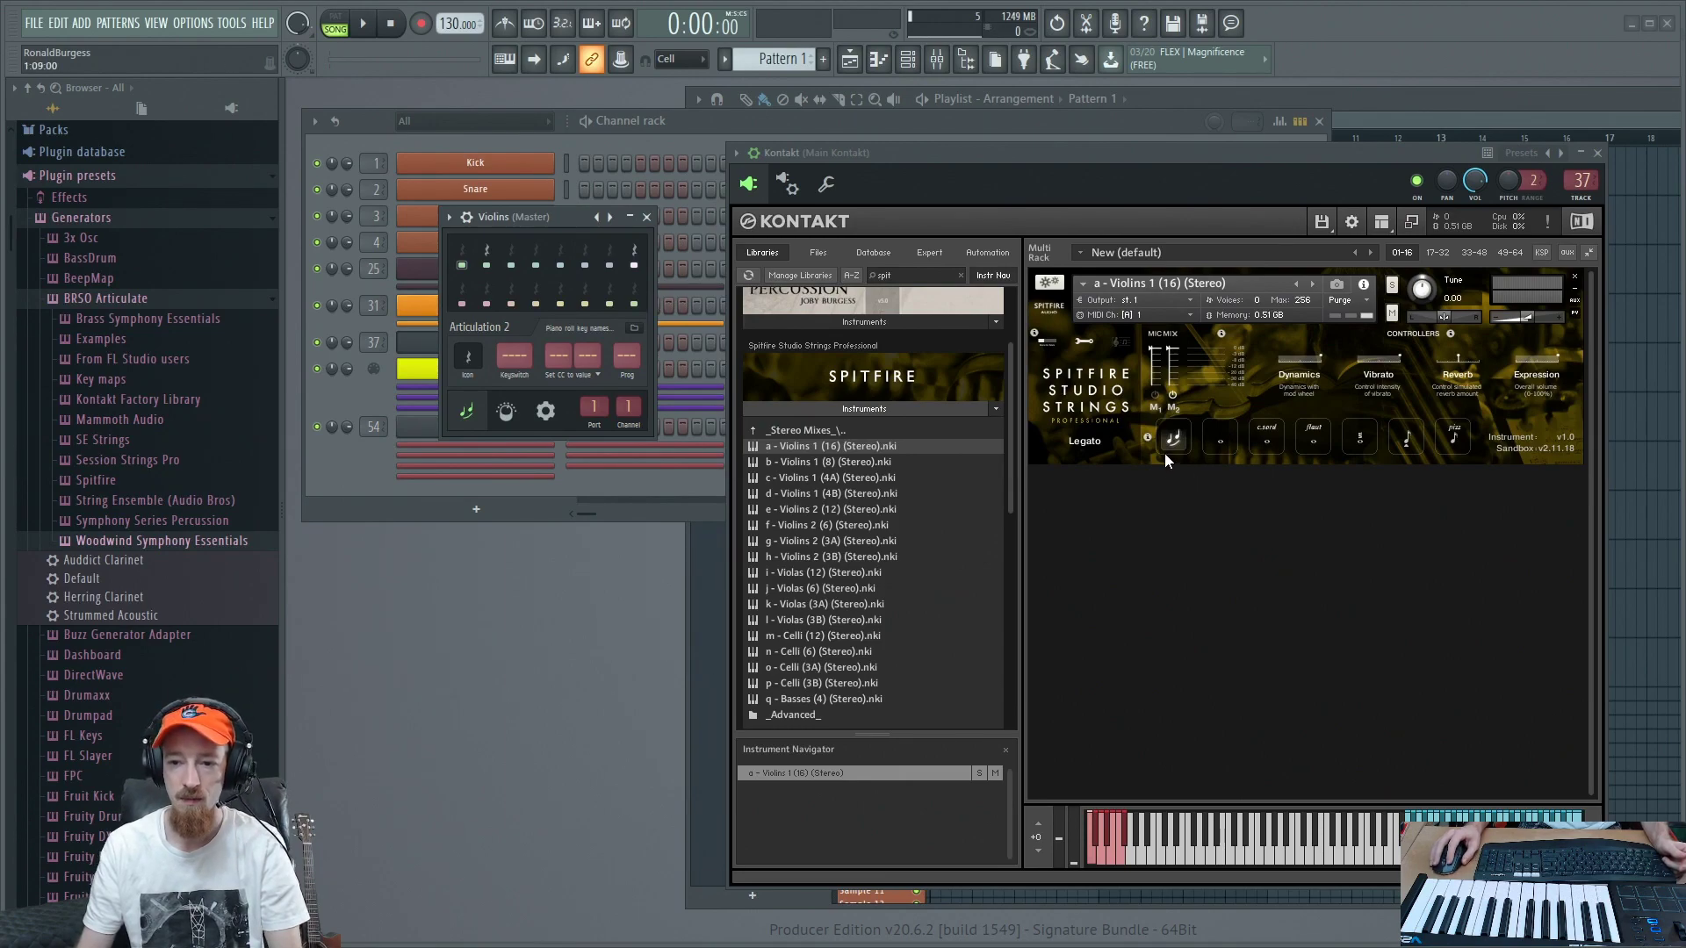
pyautogui.click(472, 357)
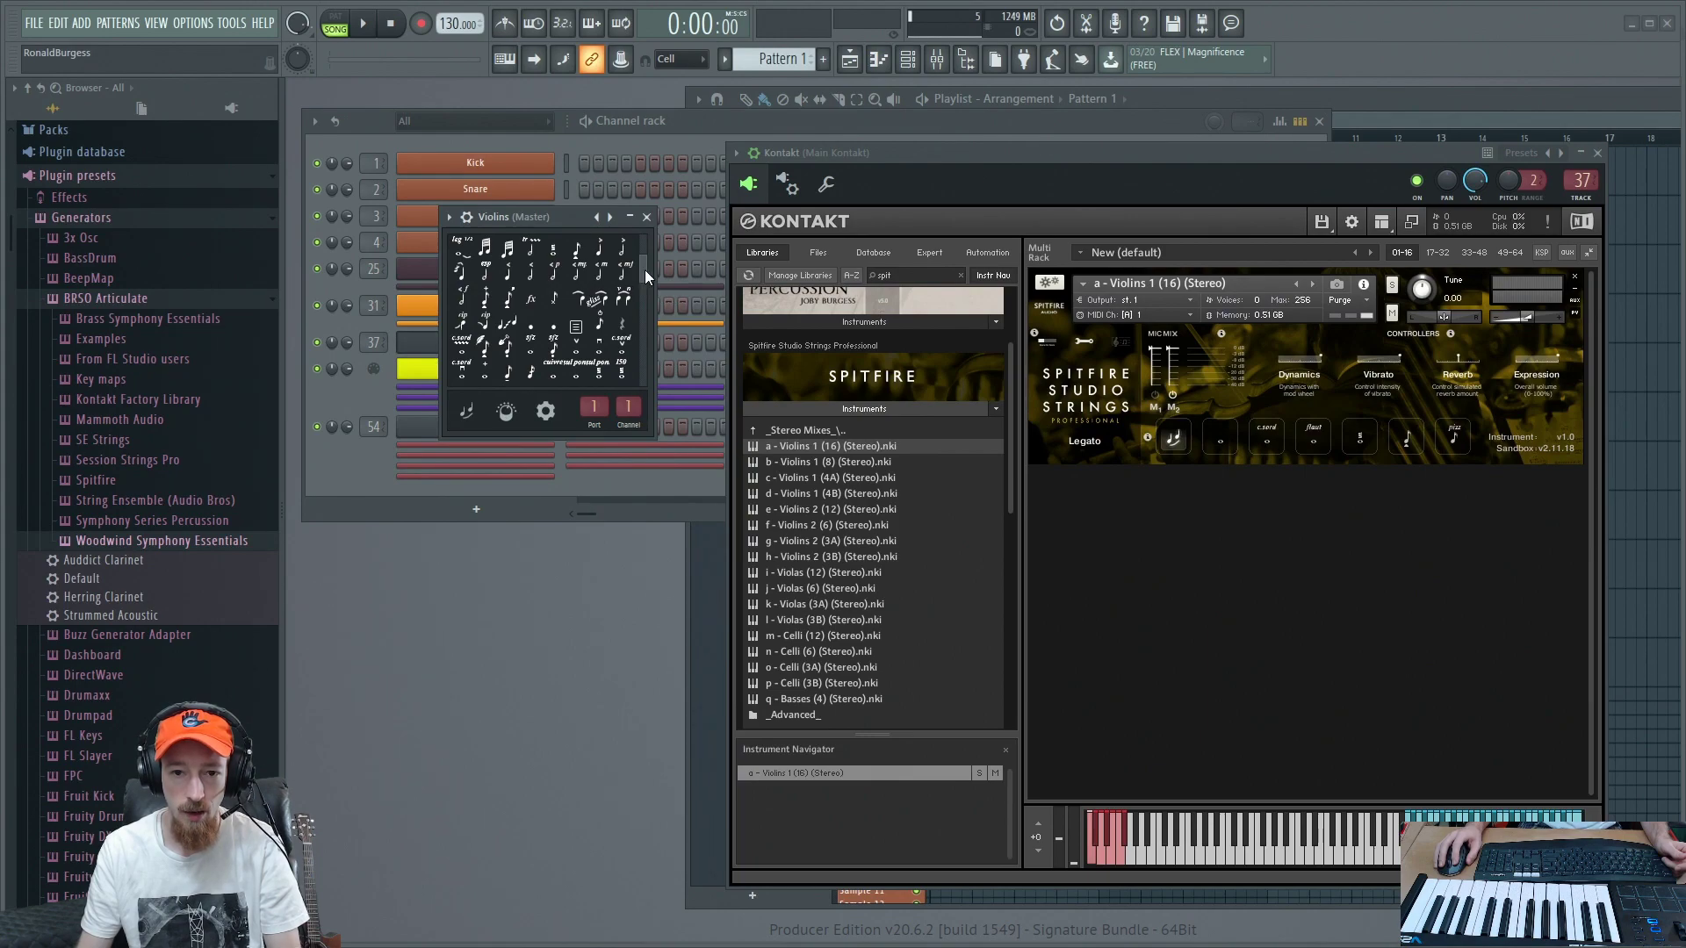
pyautogui.scroll(2, 645, 271)
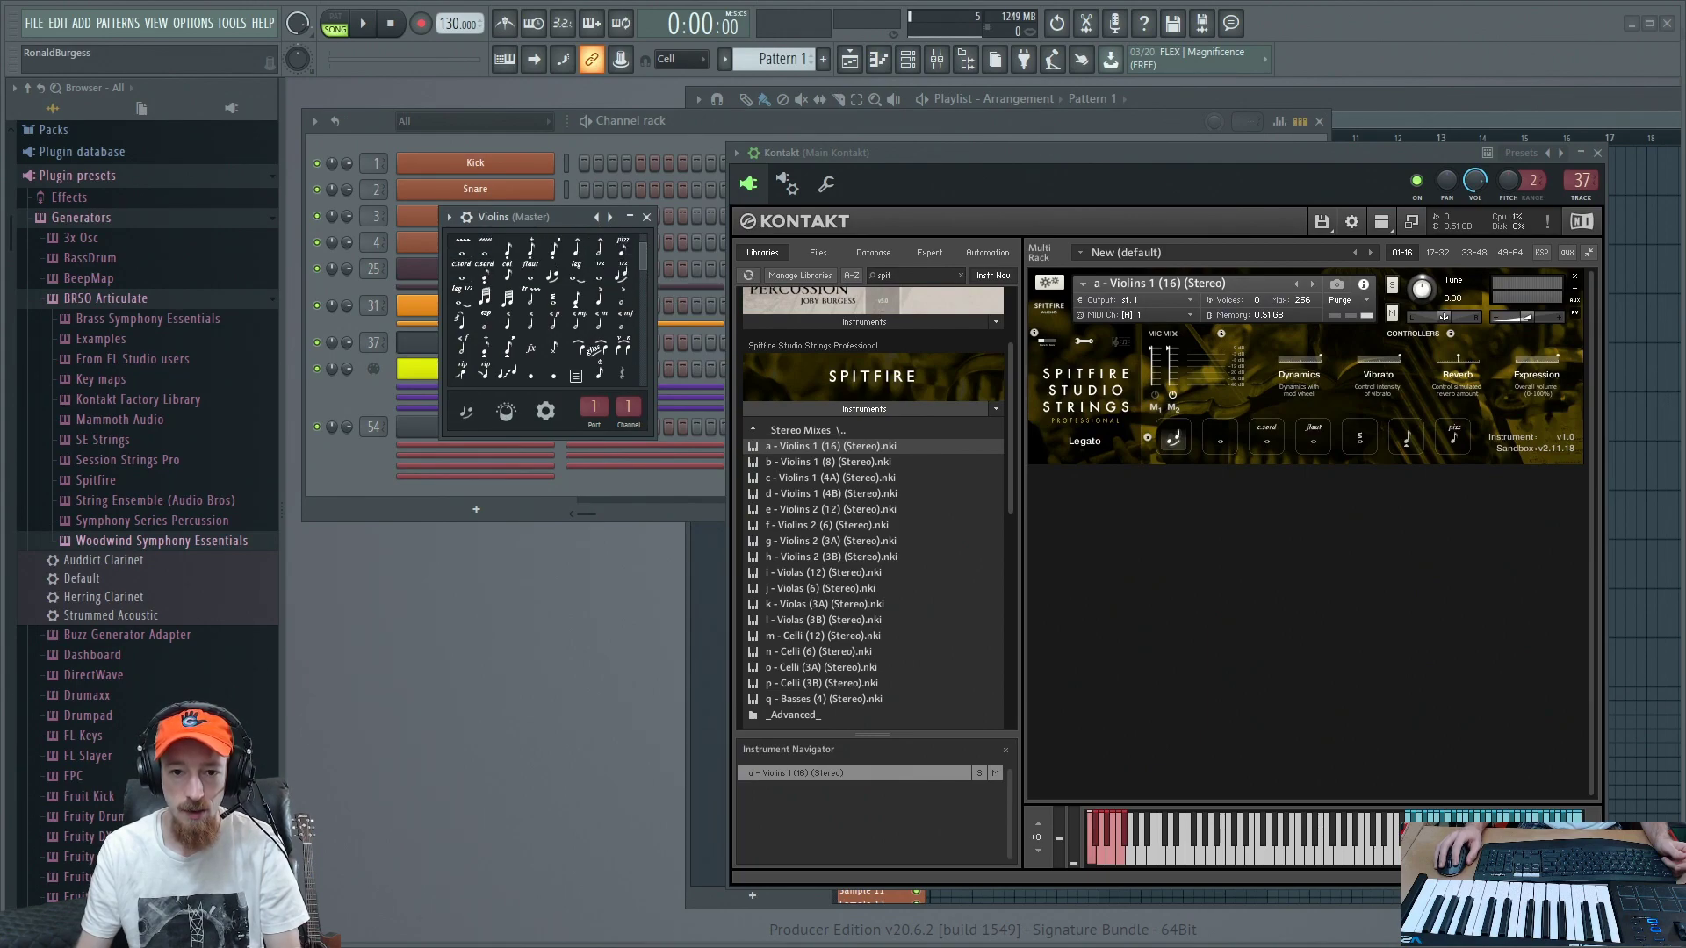
pyautogui.click(556, 277)
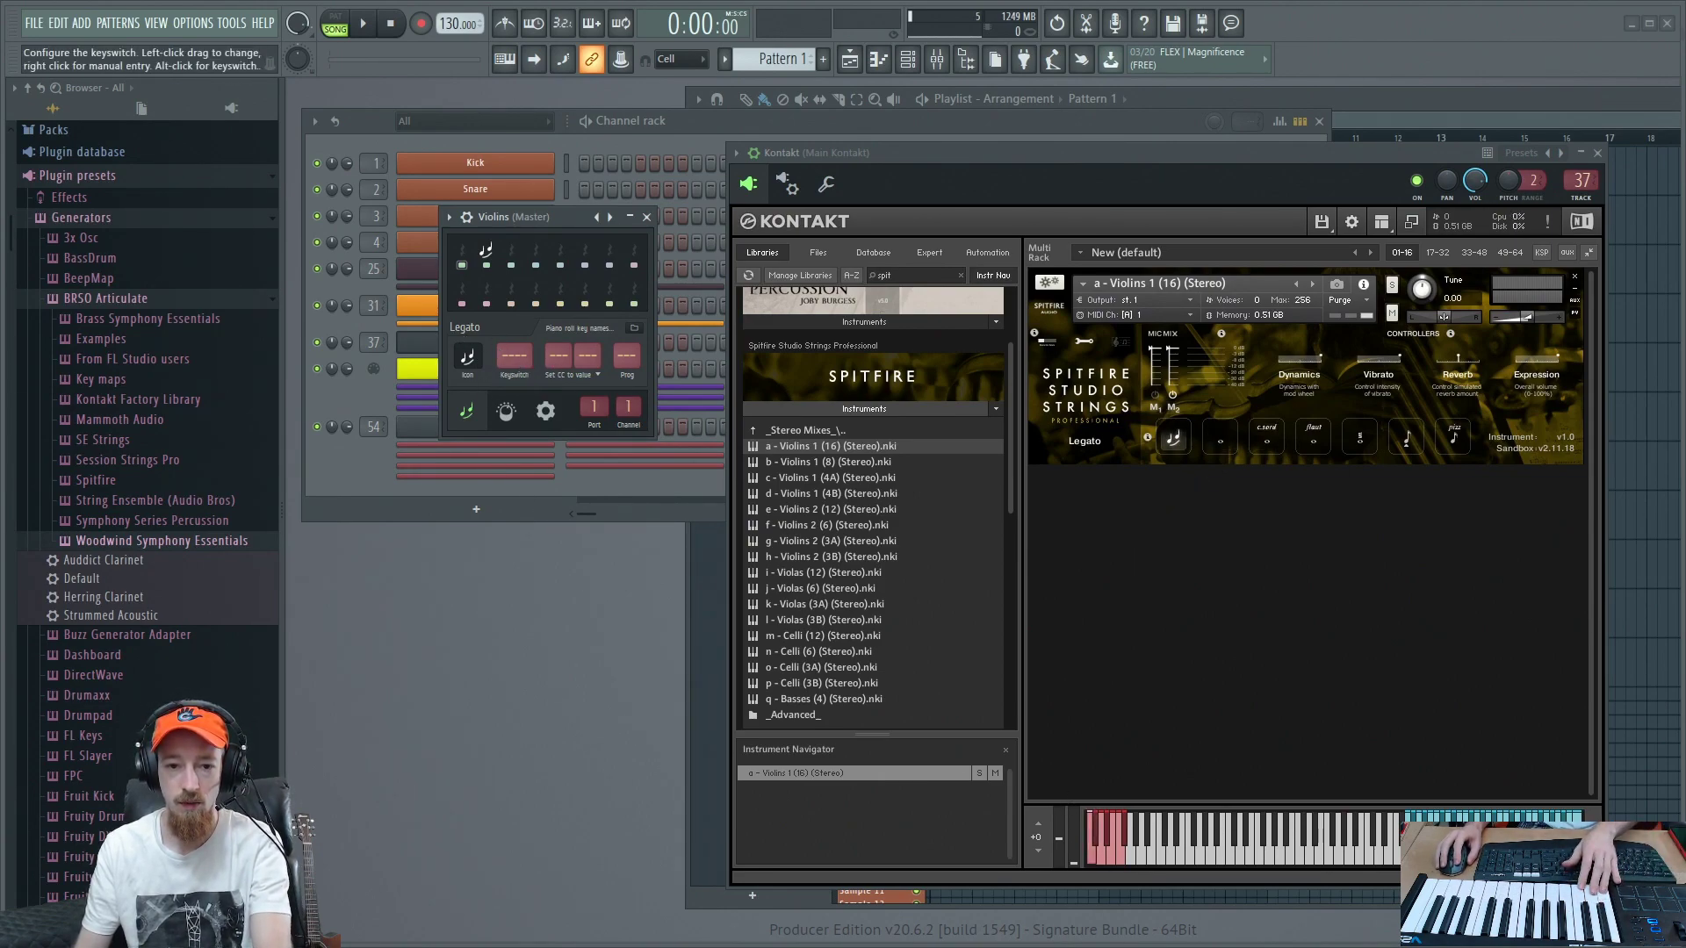
pyautogui.click(514, 355)
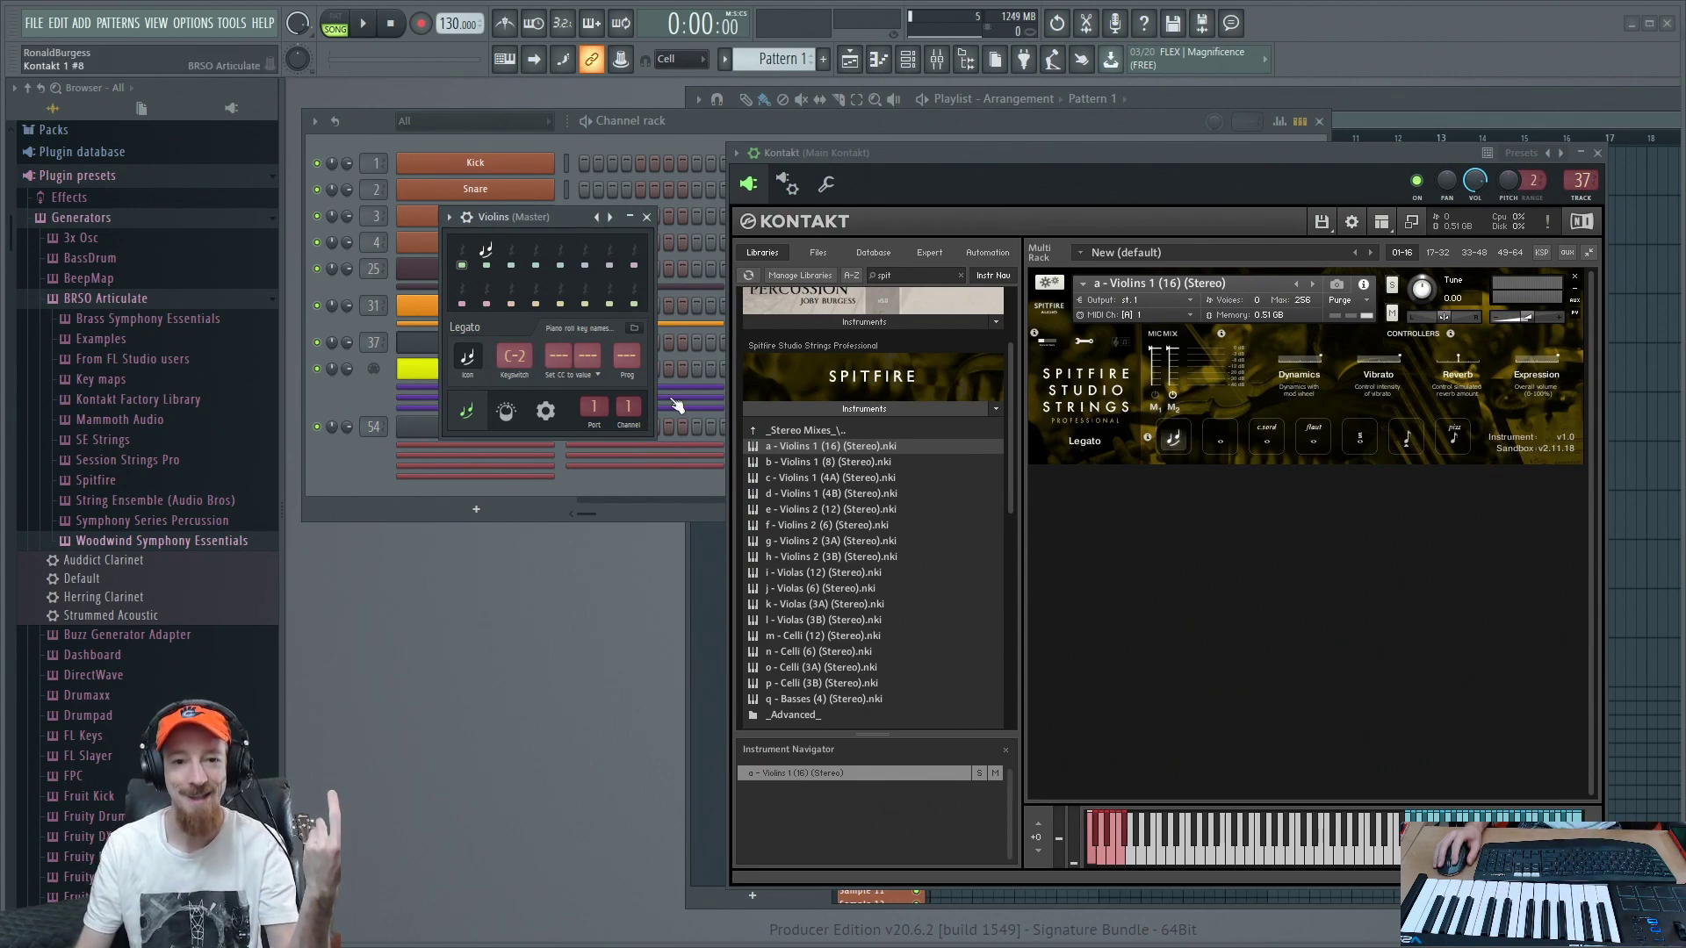
# Step: Set up the third articulation slot as Long with the whole-note icon and keyswitch C#-2, matching Kontakt's Long articulation
pyautogui.click(515, 252)
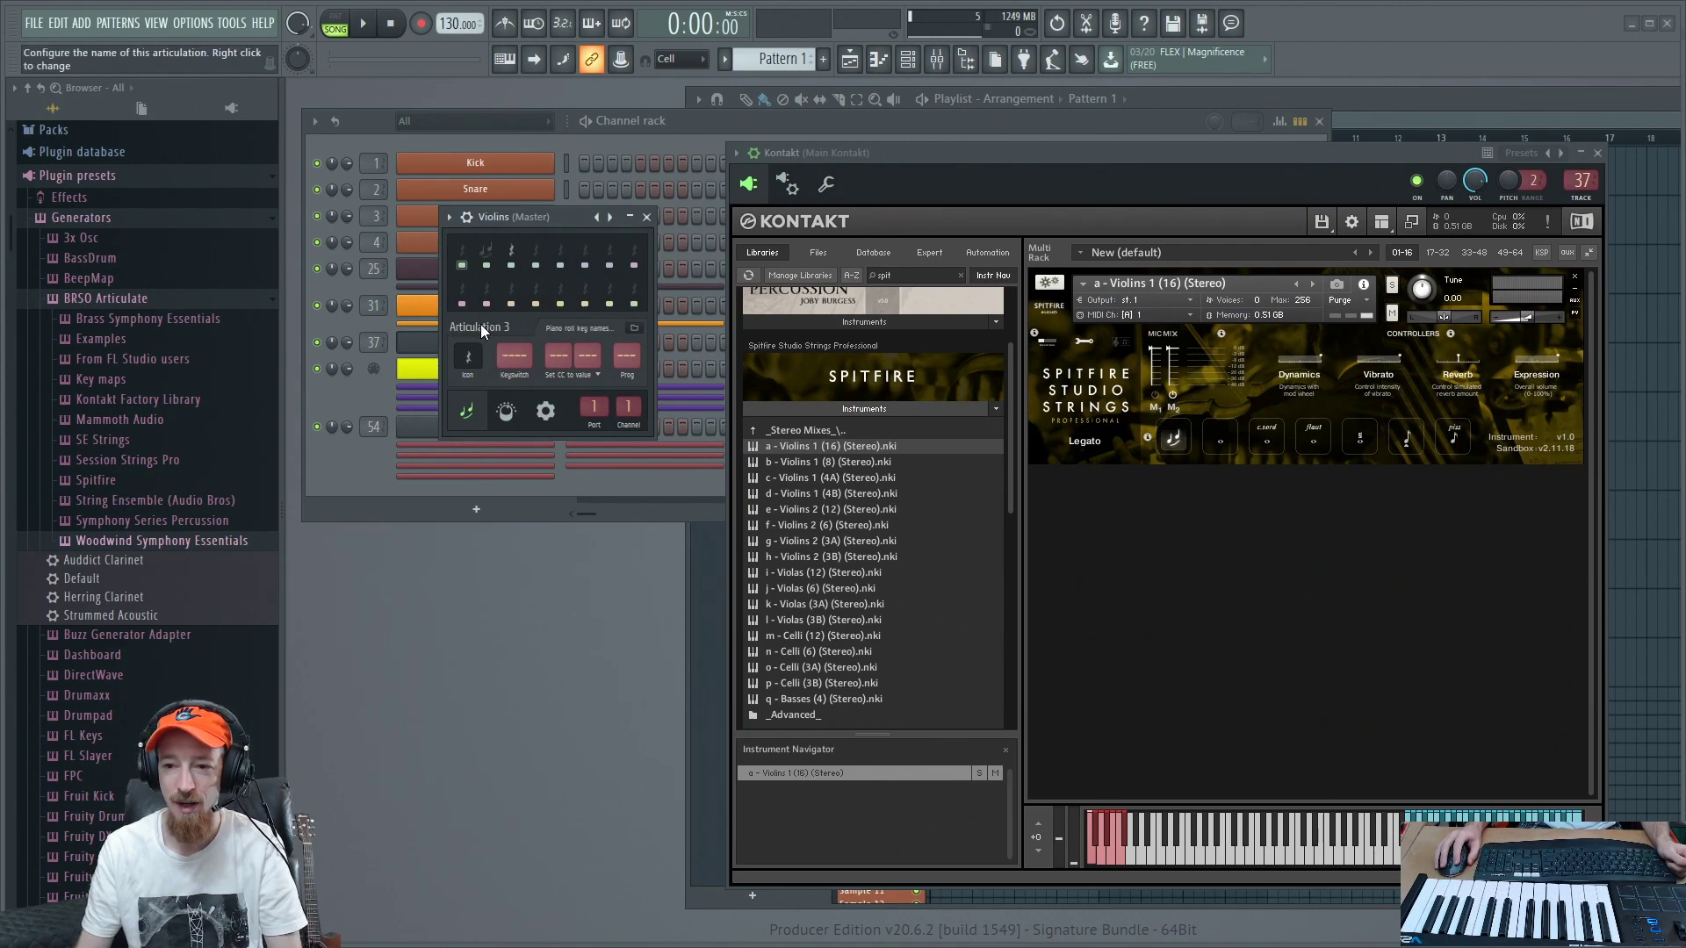
pyautogui.click(1222, 439)
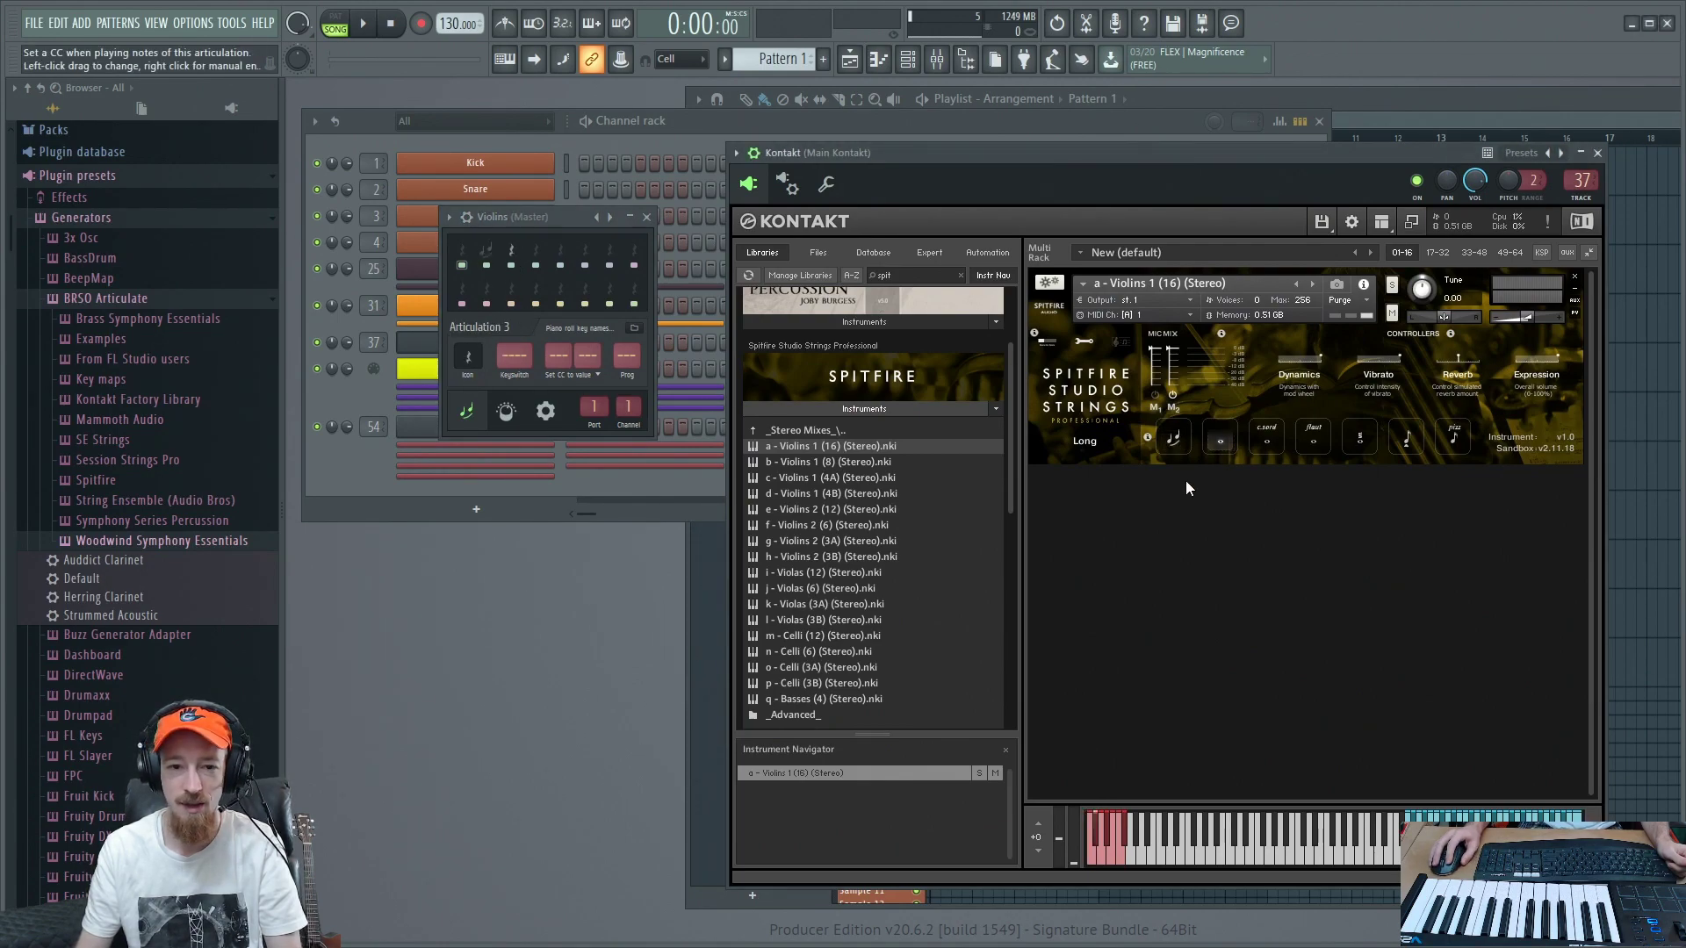
pyautogui.click(469, 356)
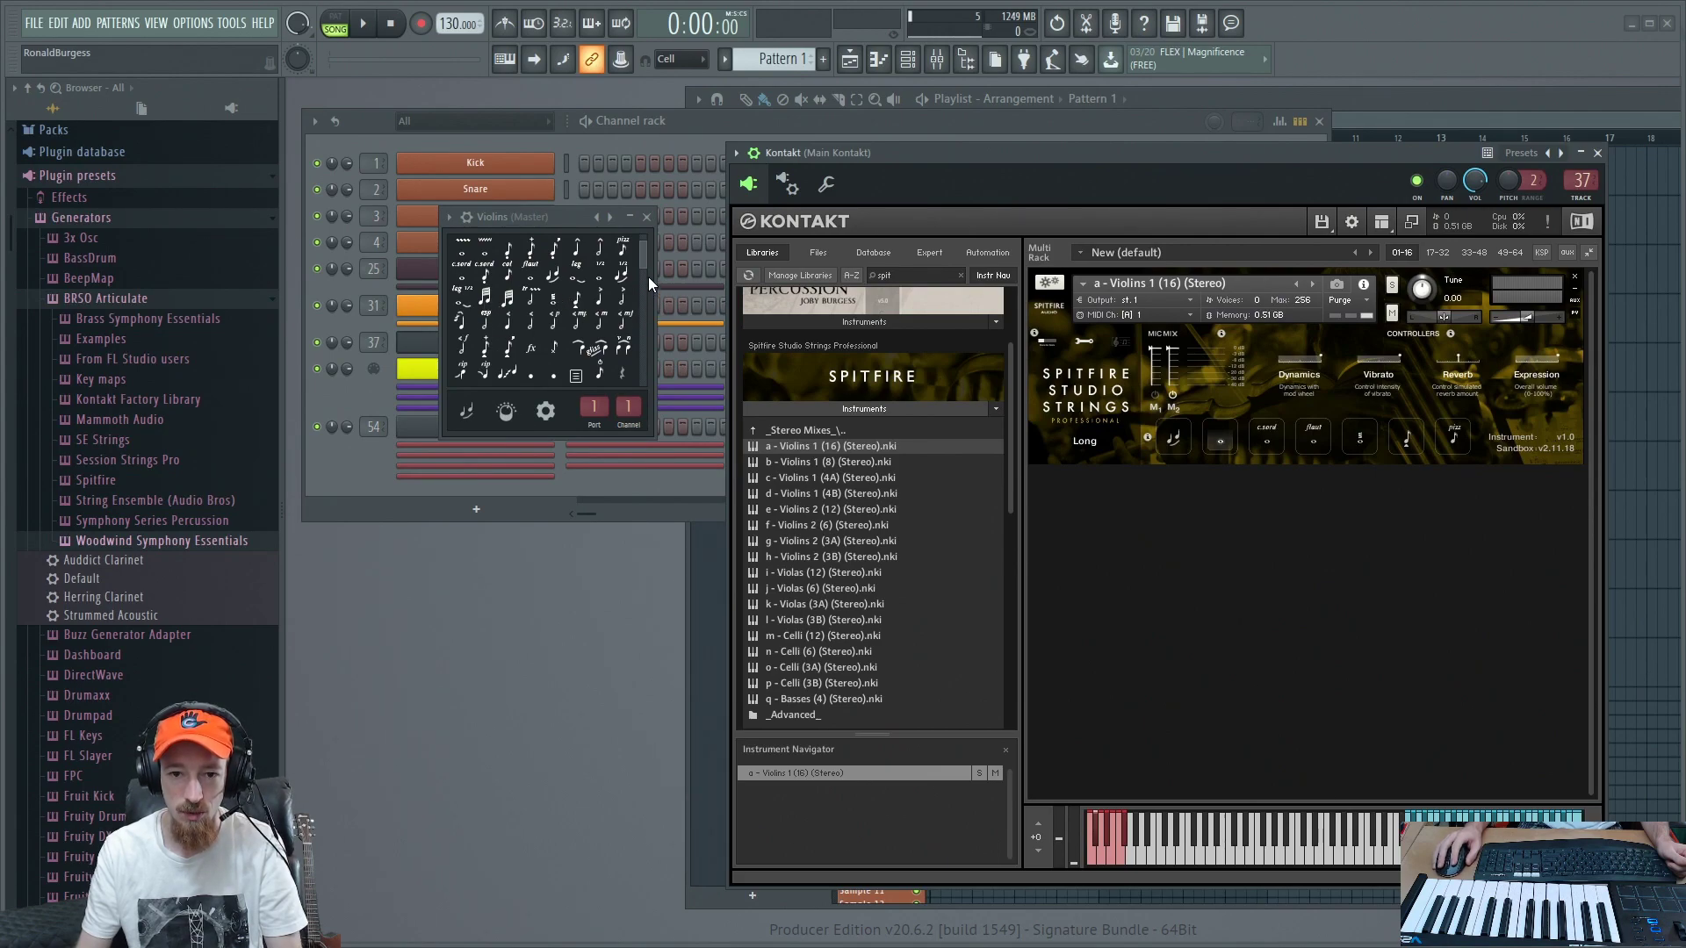
pyautogui.scroll(1, 641, 256)
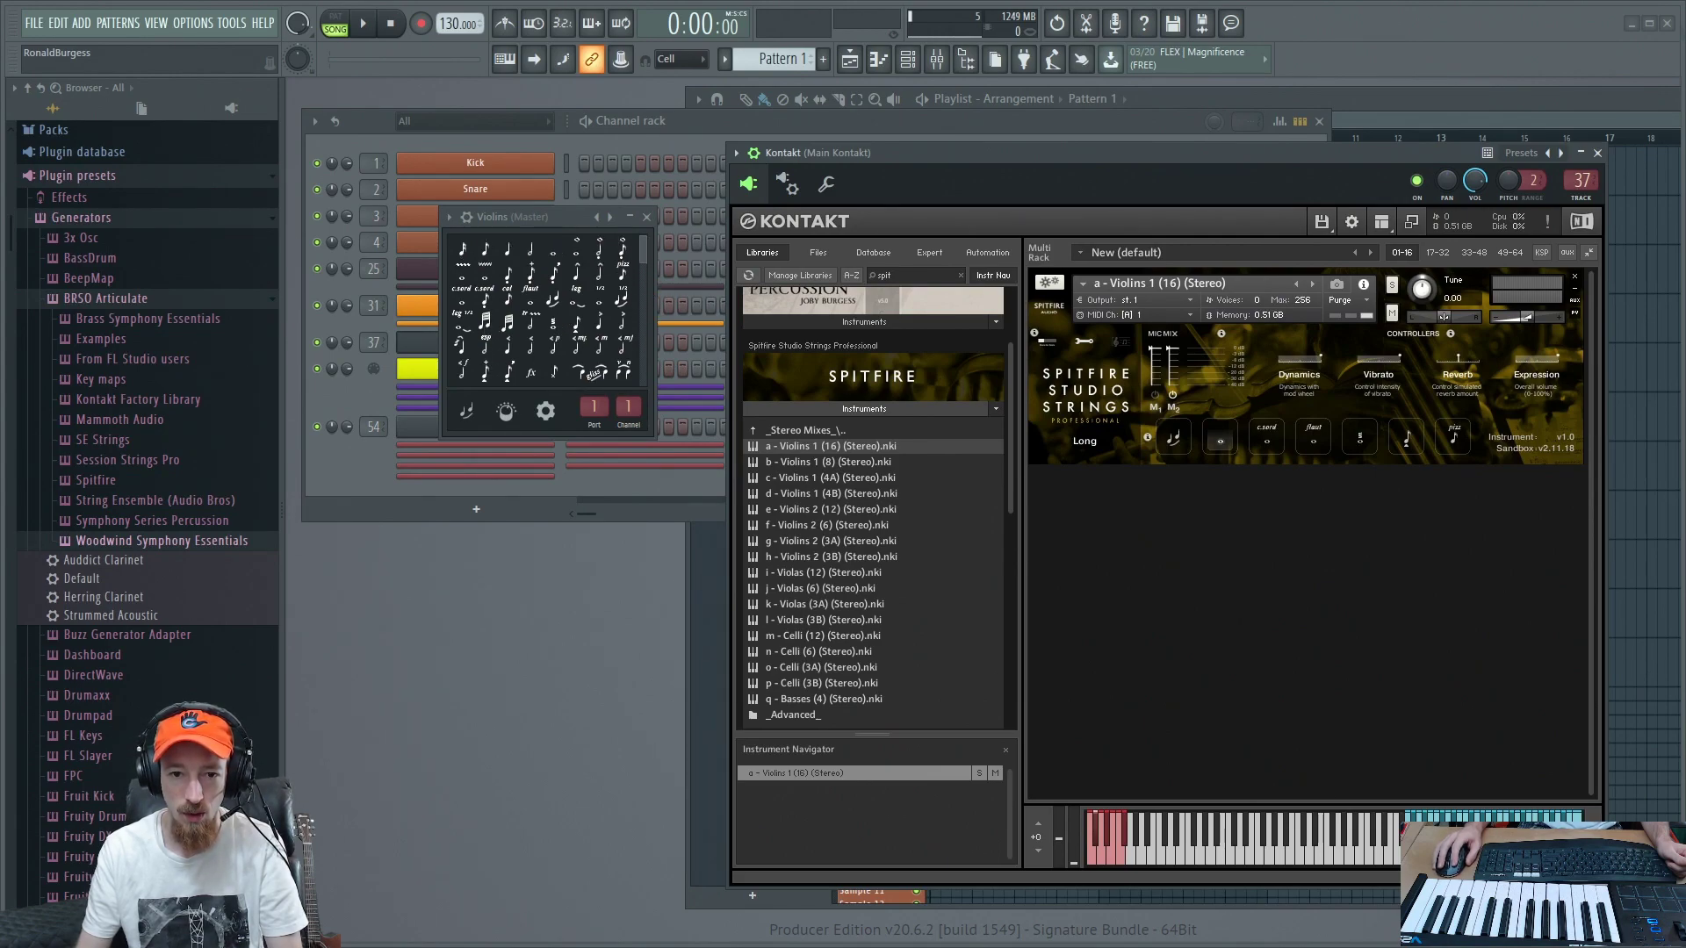
pyautogui.click(553, 246)
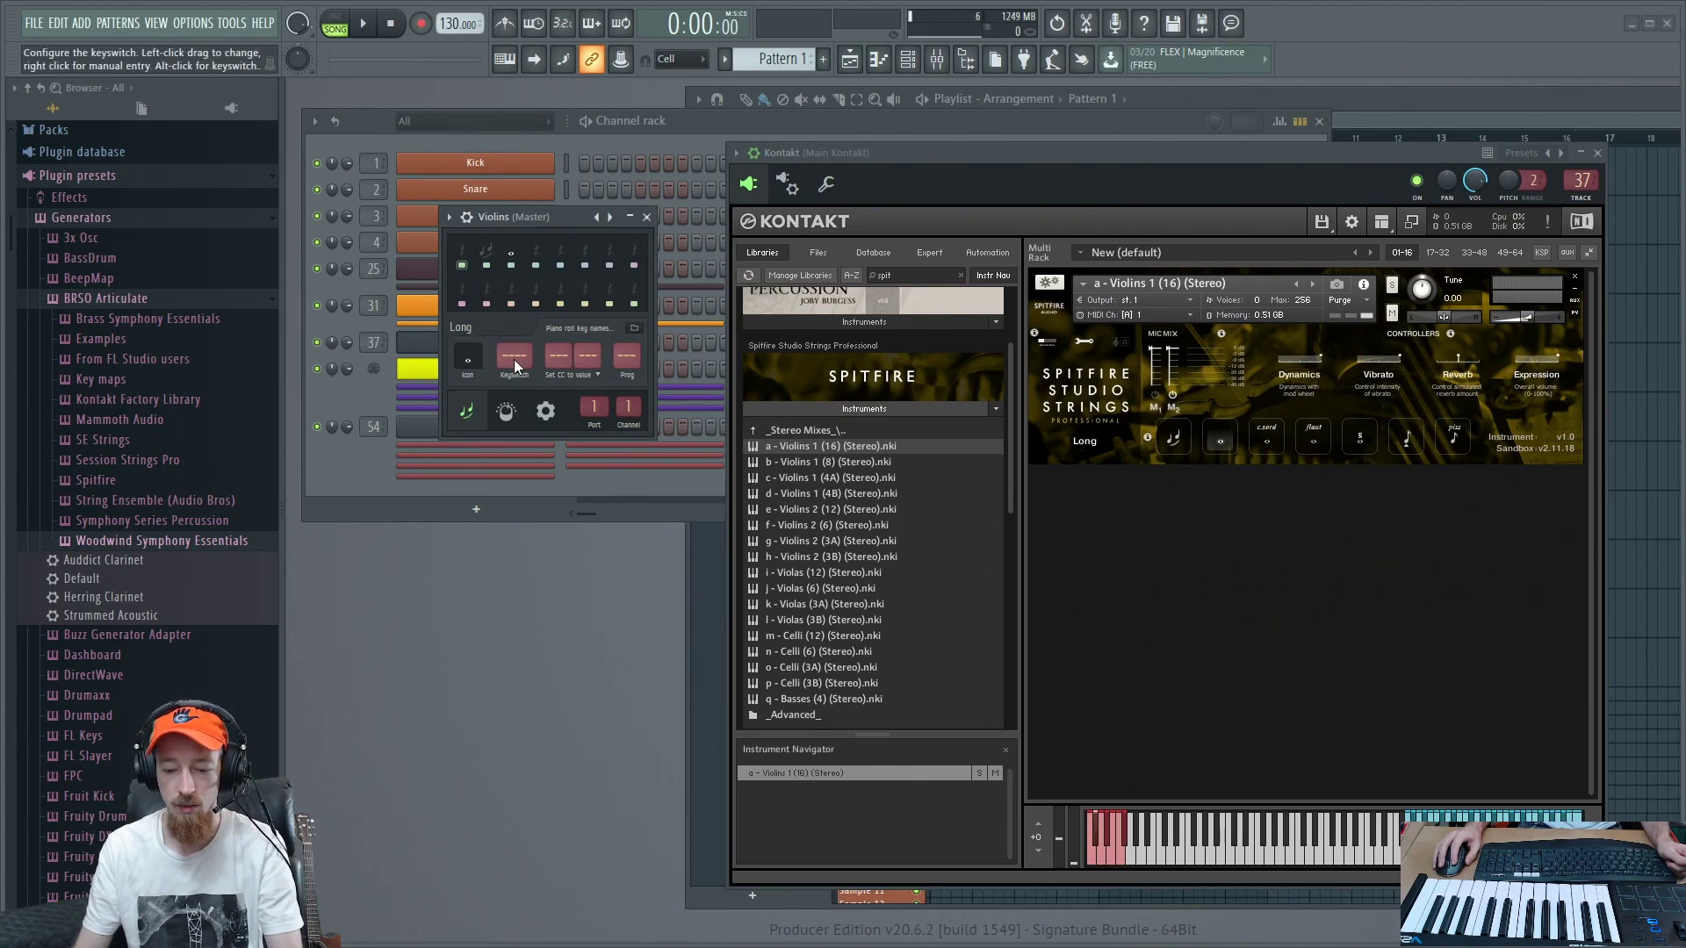
pyautogui.moveTo(514, 360); pyautogui.dragTo(513, 358)
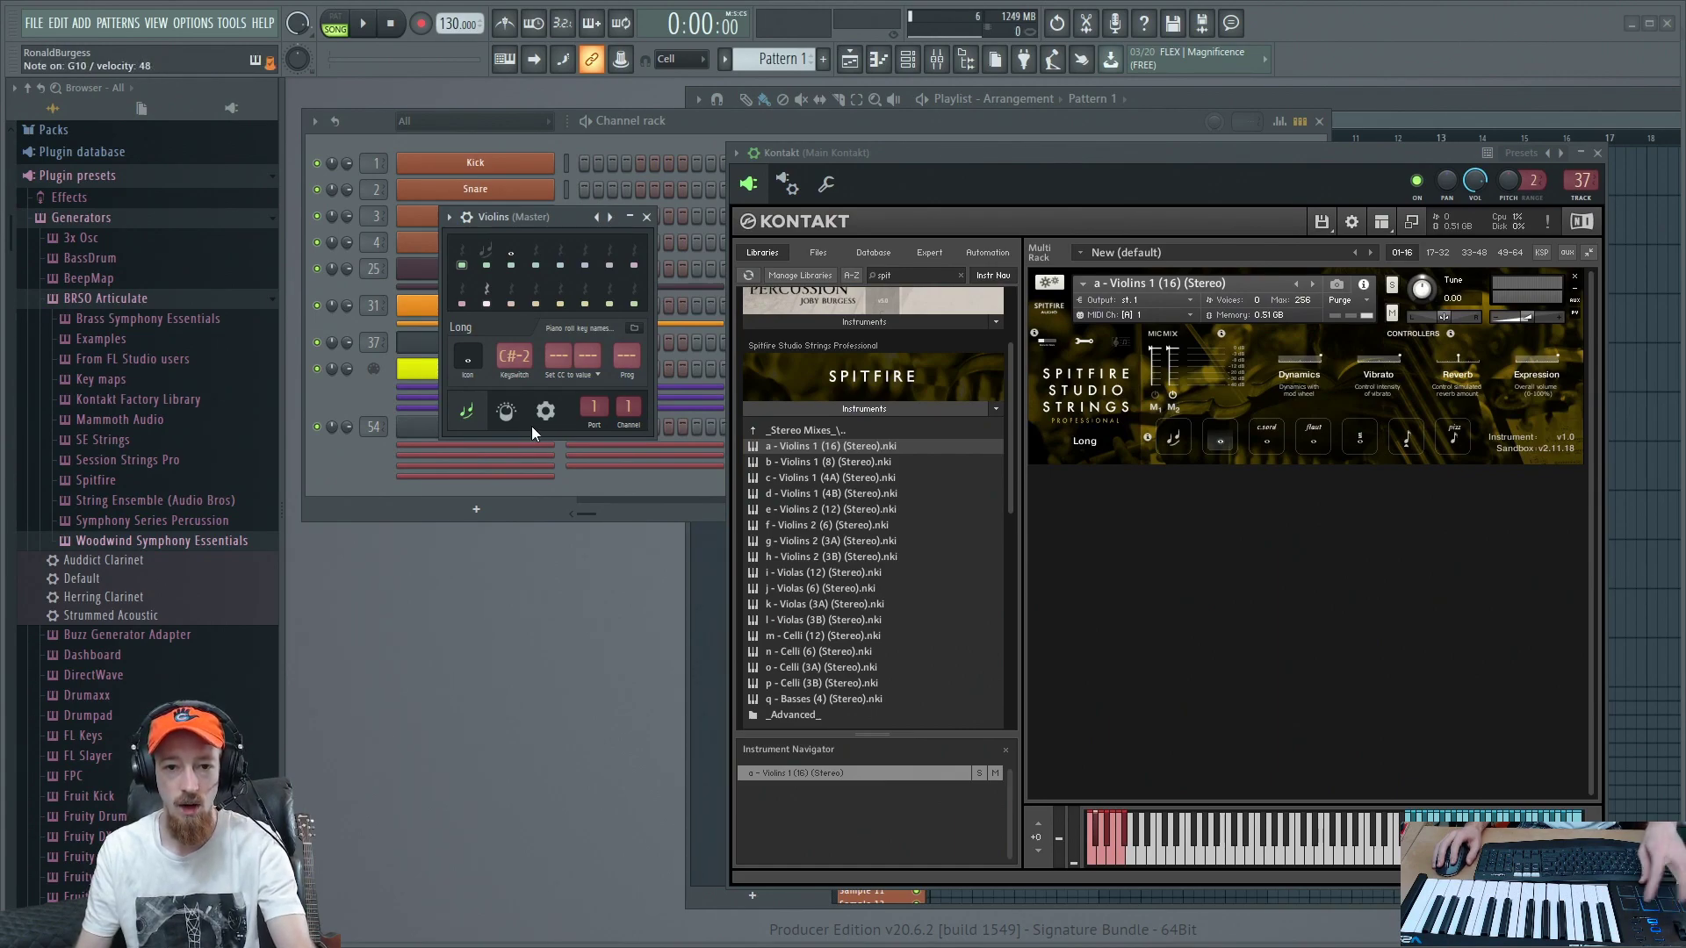
# Step: Set the fourth articulation's keyswitch to D#-2 and shift the Violins plugin window slightly
pyautogui.click(539, 258)
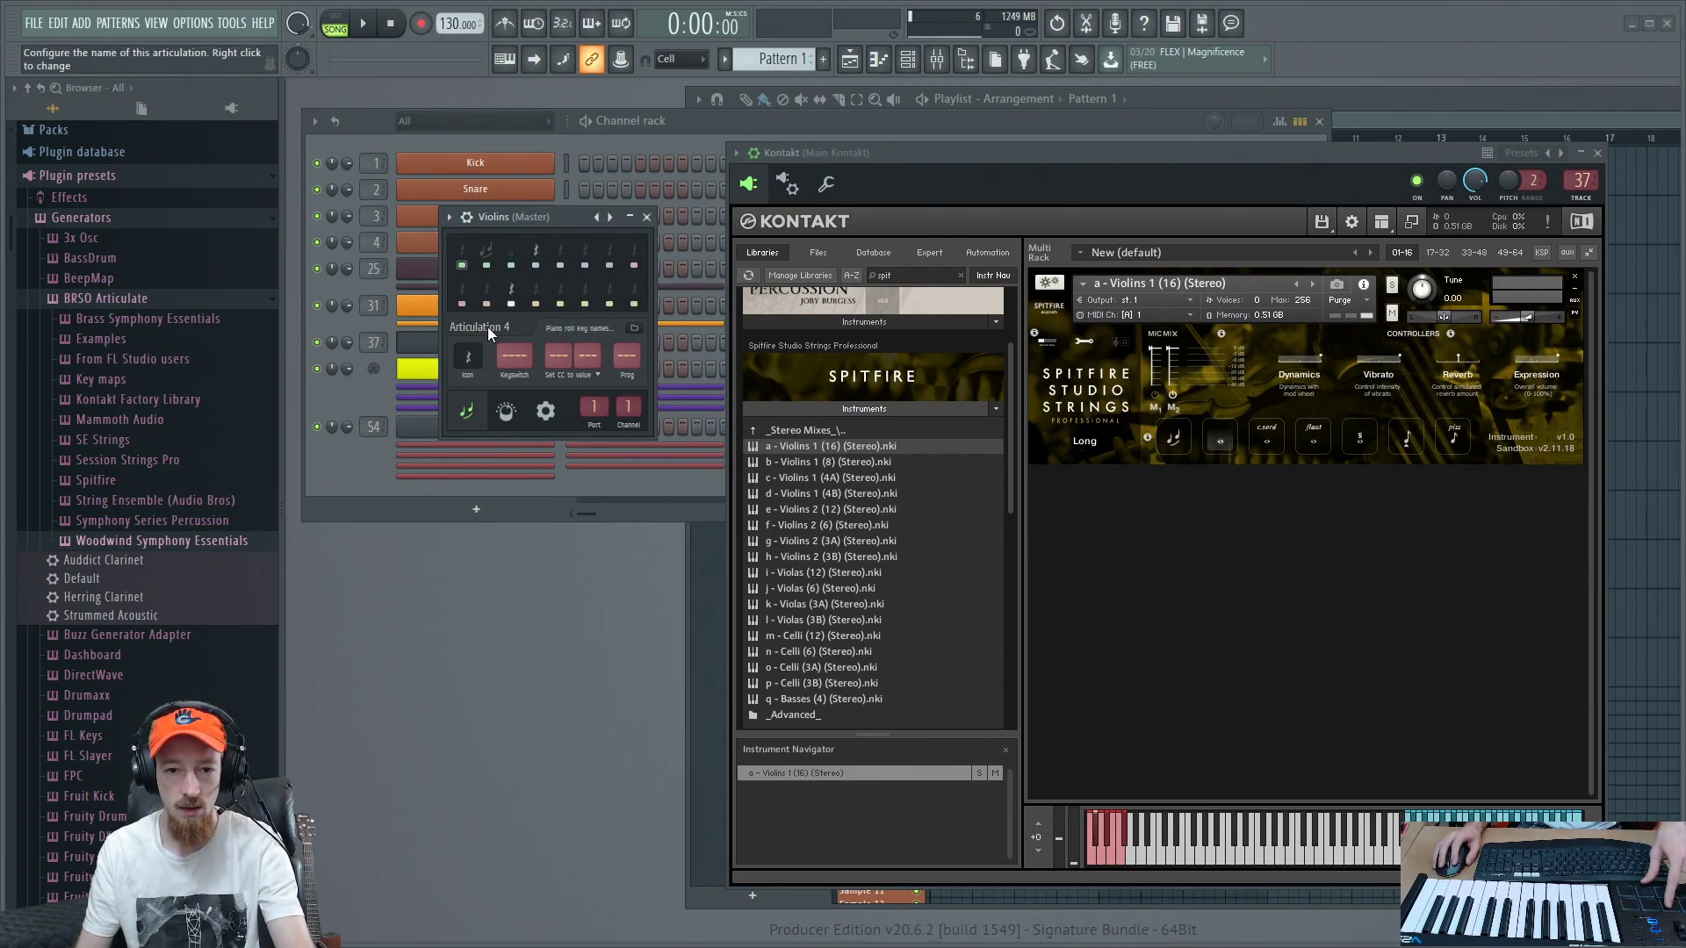
pyautogui.moveTo(518, 366); pyautogui.dragTo(518, 366)
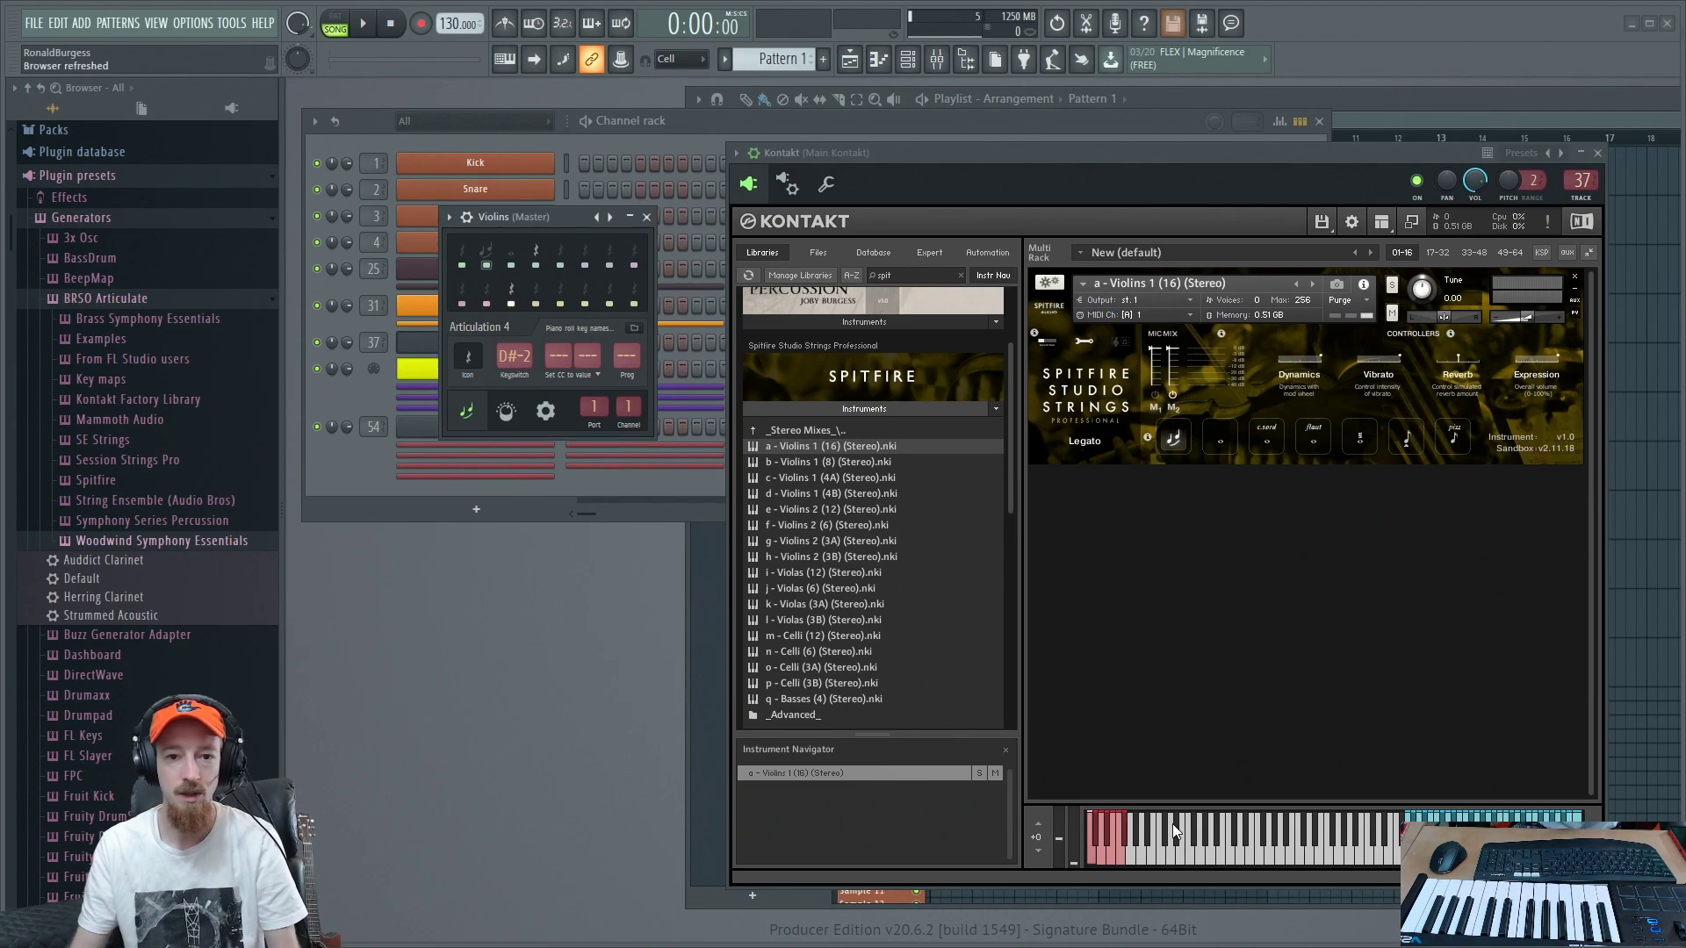
pyautogui.moveTo(530, 219)
pyautogui.mouseDown()
pyautogui.moveTo(543, 230)
pyautogui.moveTo(538, 216)
pyautogui.mouseUp()
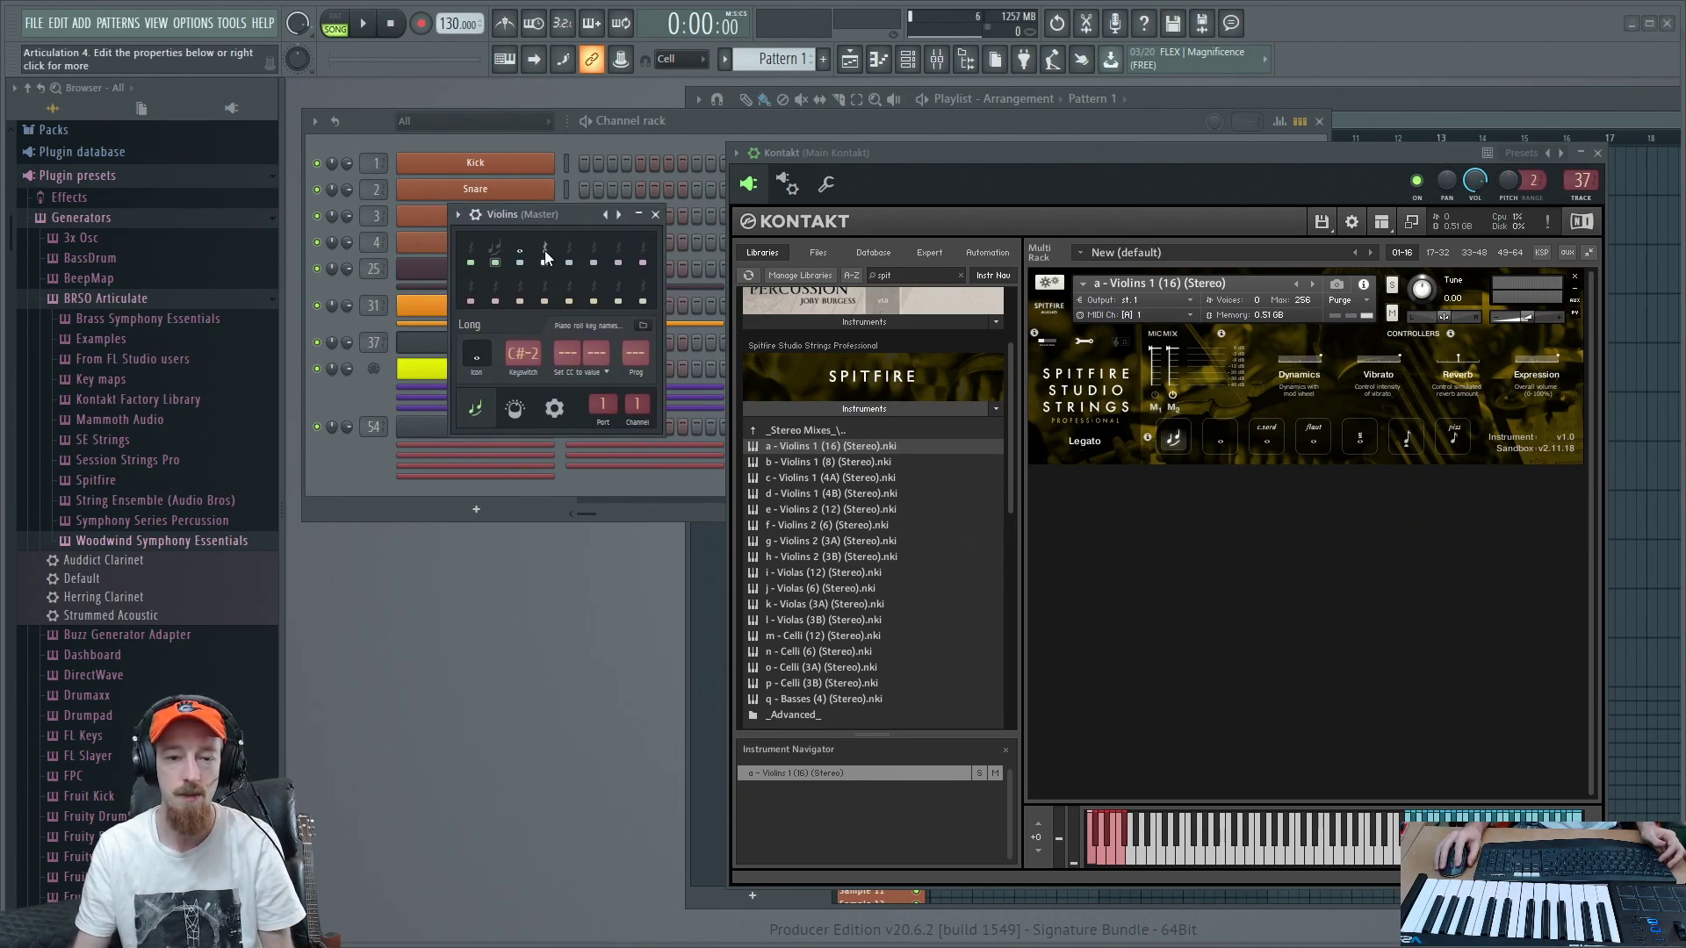
pyautogui.click(545, 255)
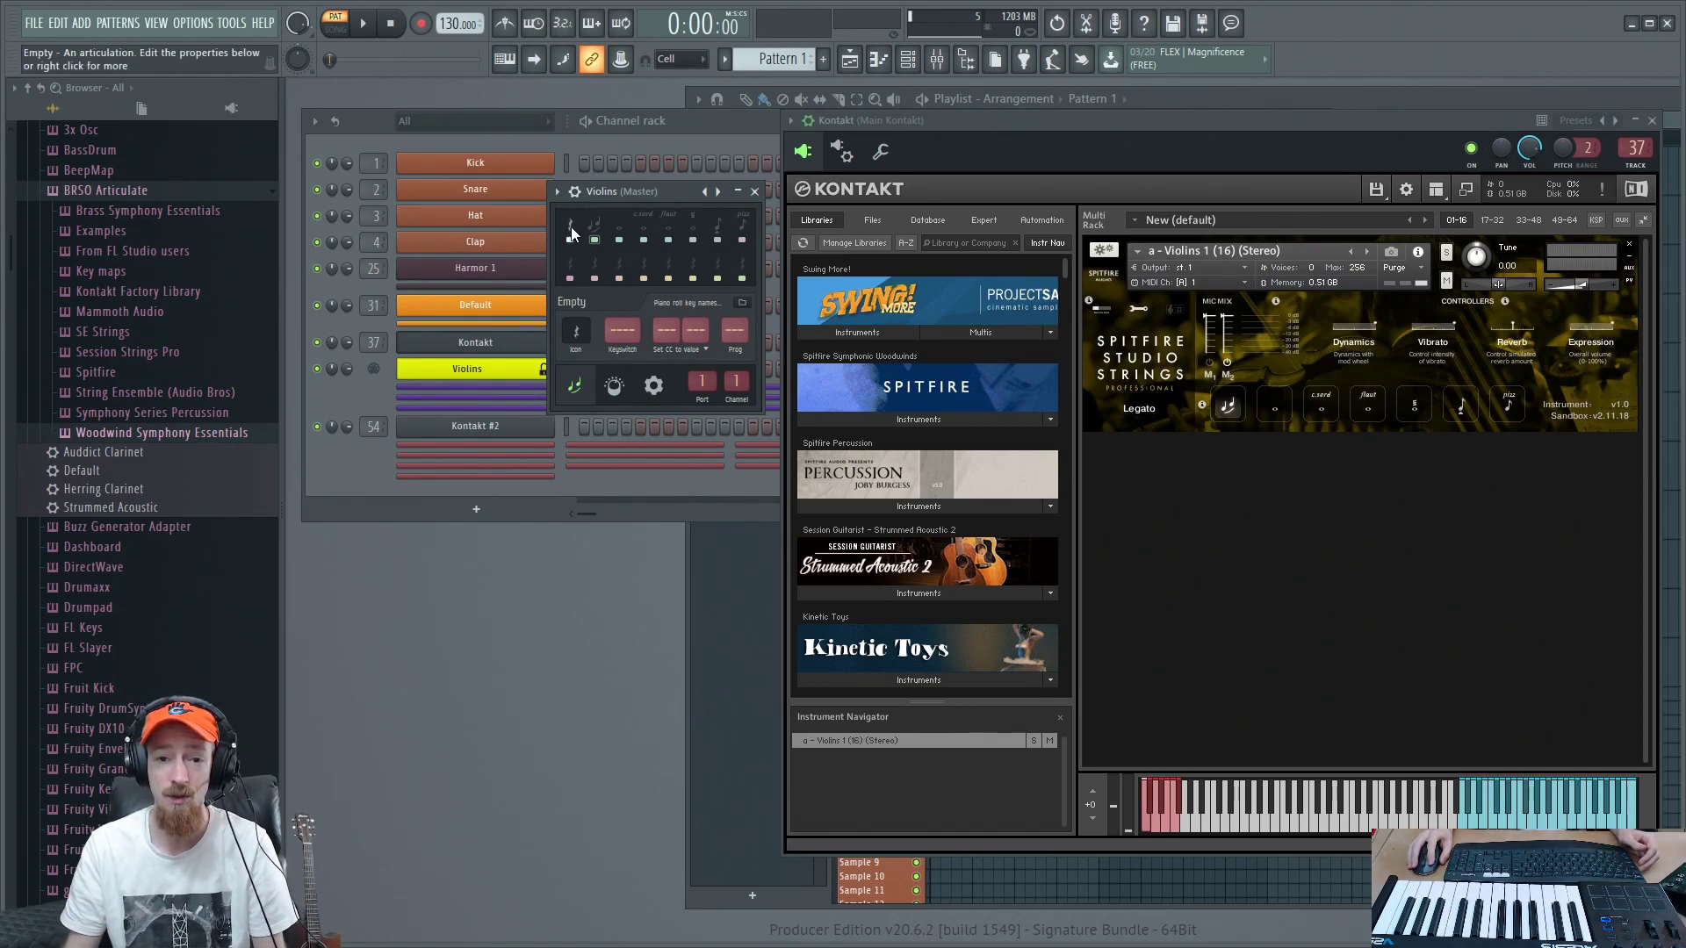
# Step: Check which MIDI device the Violins channel receives notes from, and bring its plugin window and Kontakt back into view
pyautogui.moveTo(639, 189); pyautogui.dragTo(681, 152)
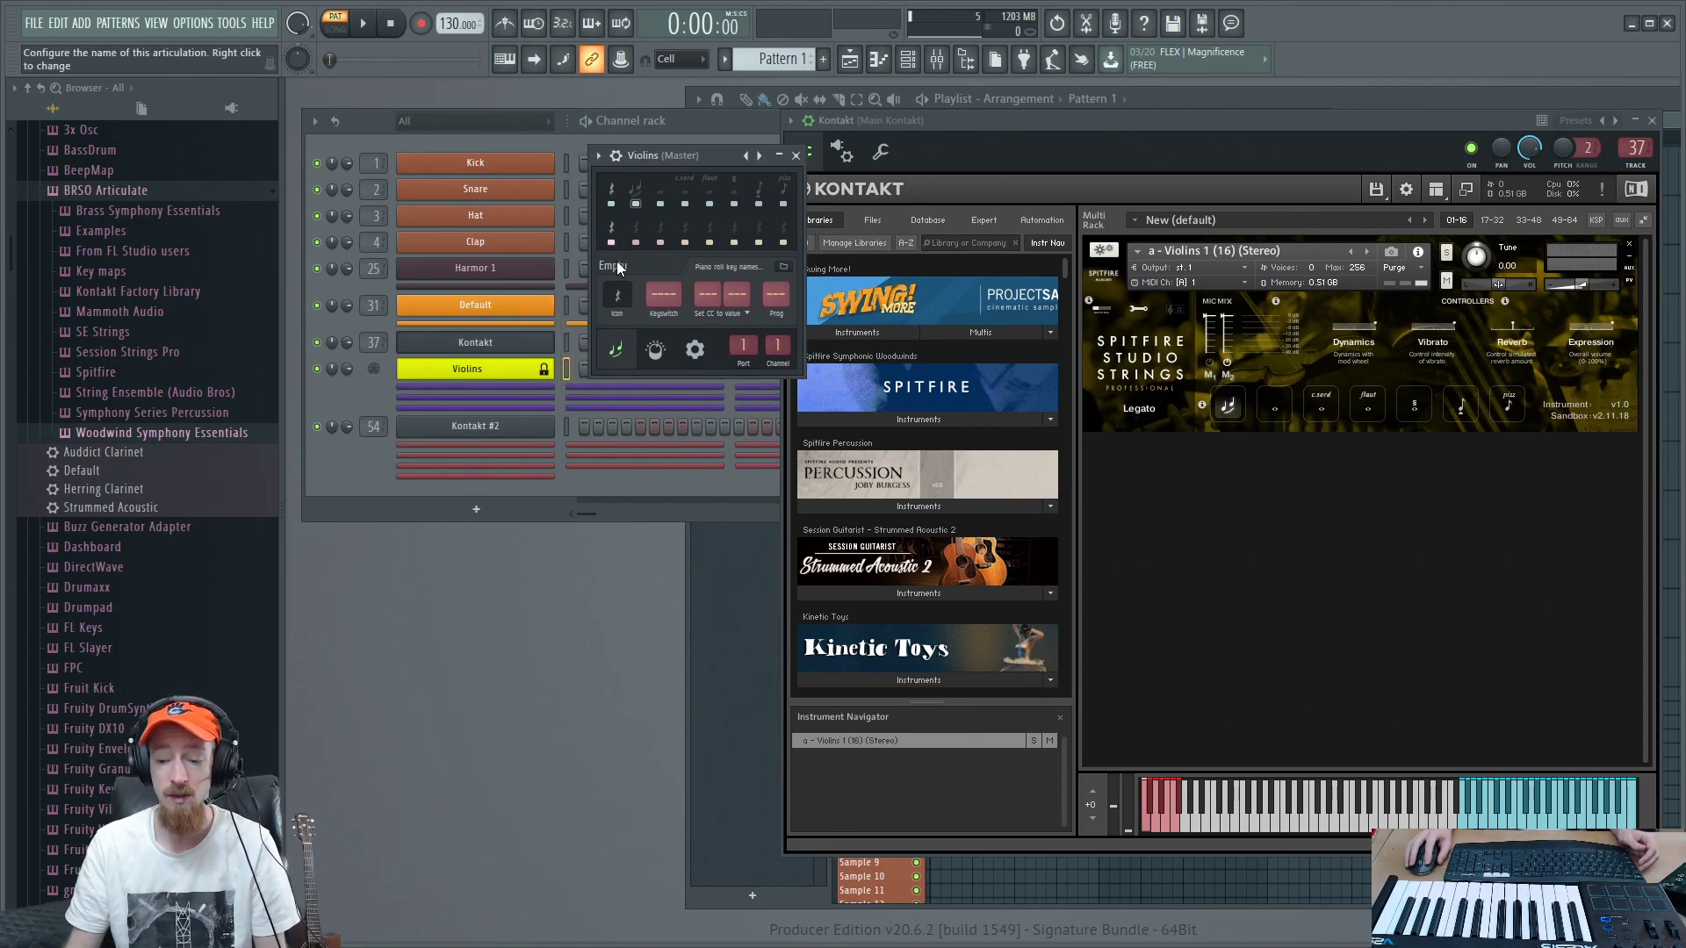
pyautogui.rightClick(515, 372)
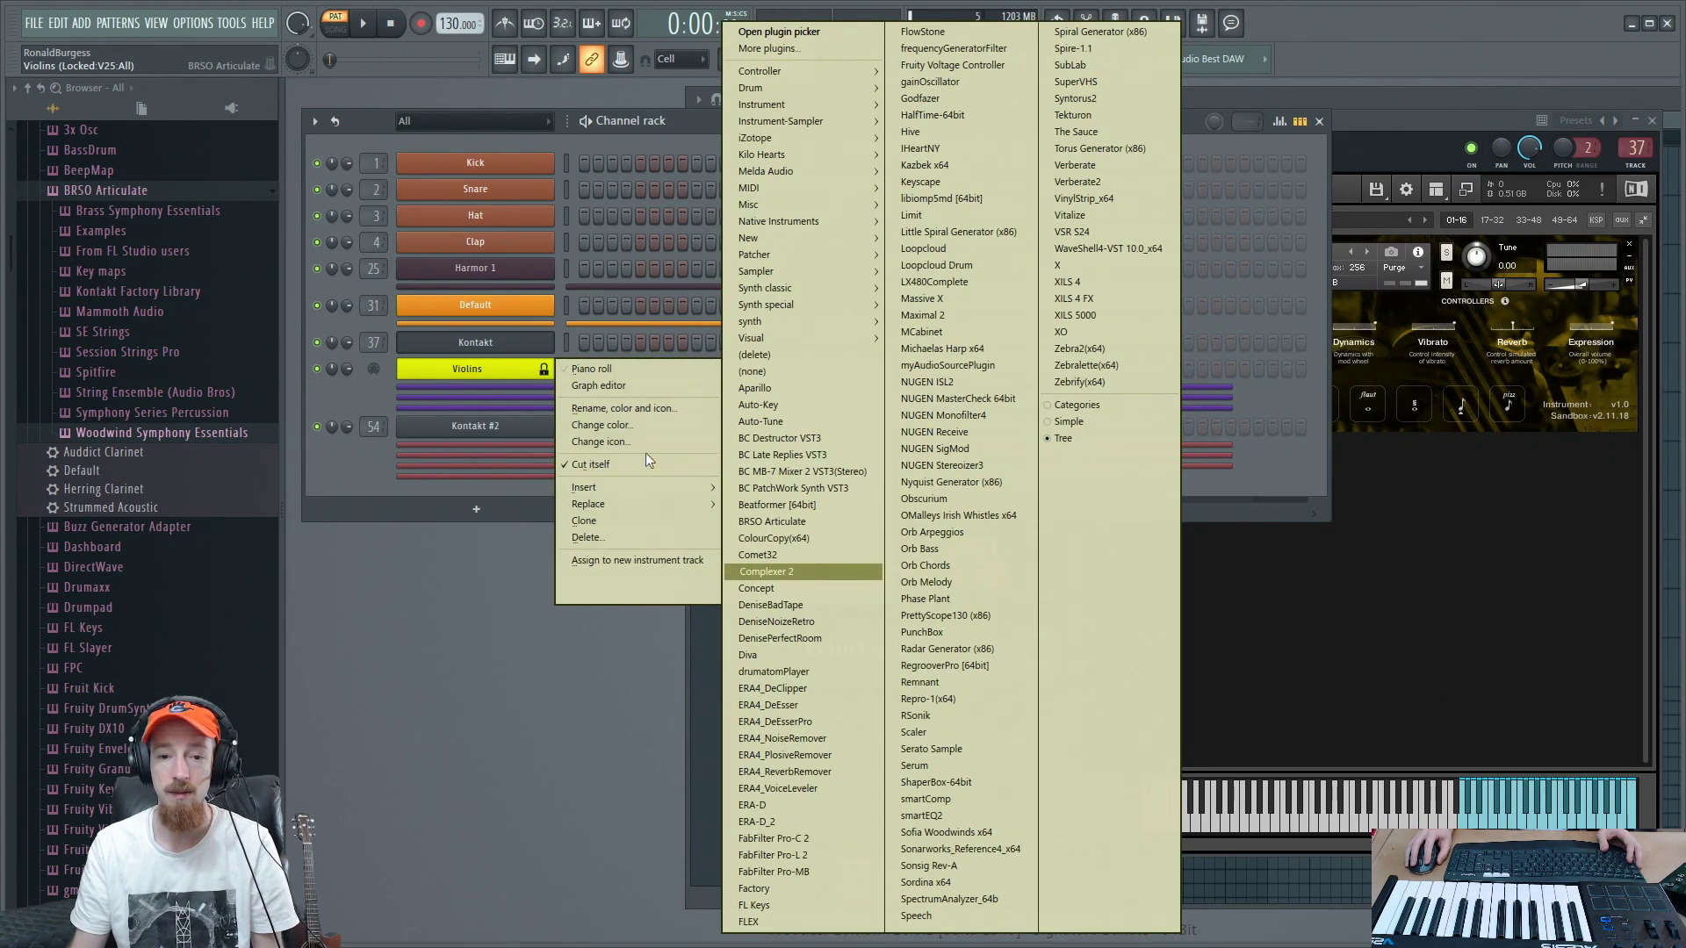
pyautogui.moveTo(809, 553)
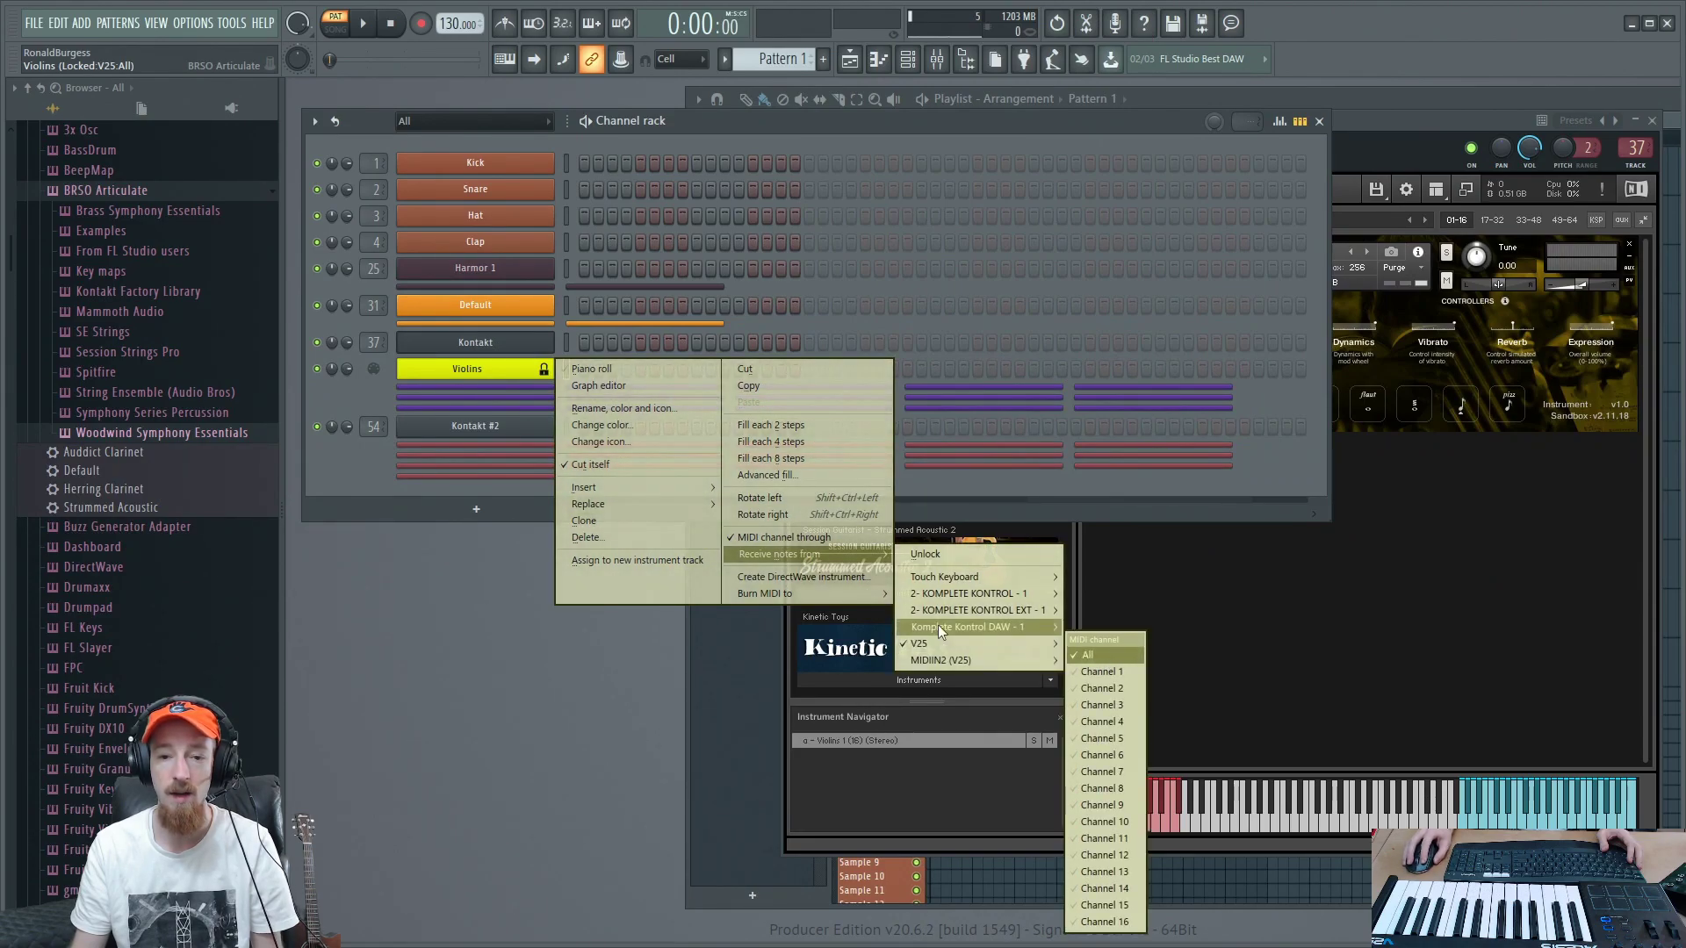
pyautogui.click(439, 634)
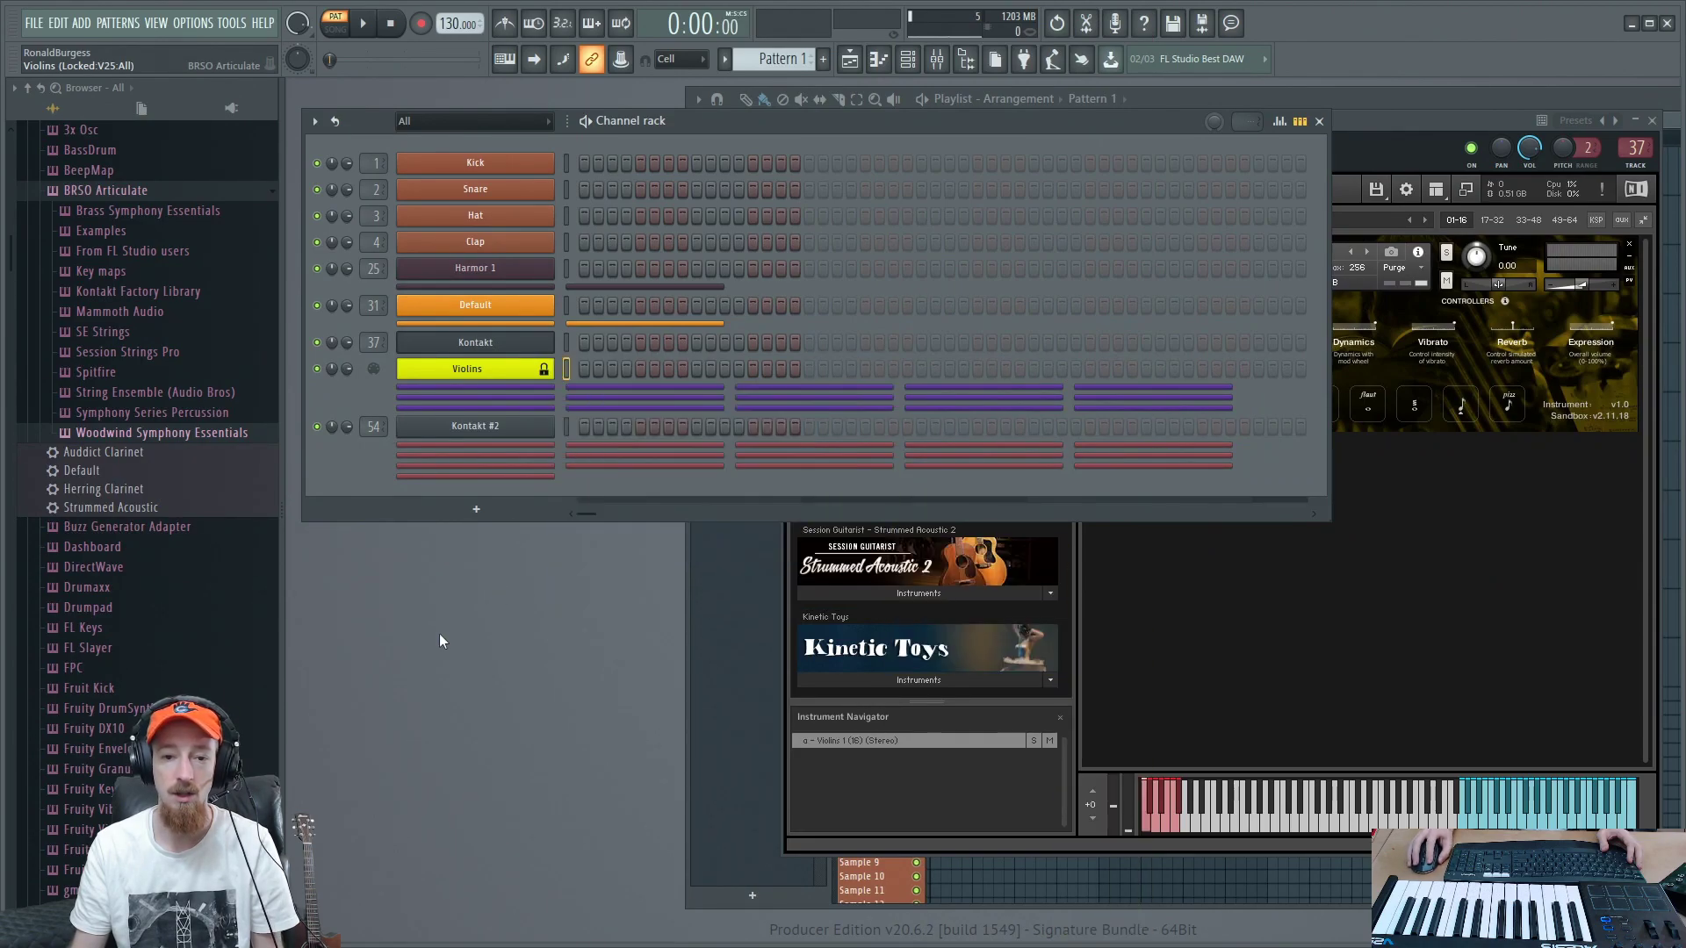
pyautogui.click(513, 375)
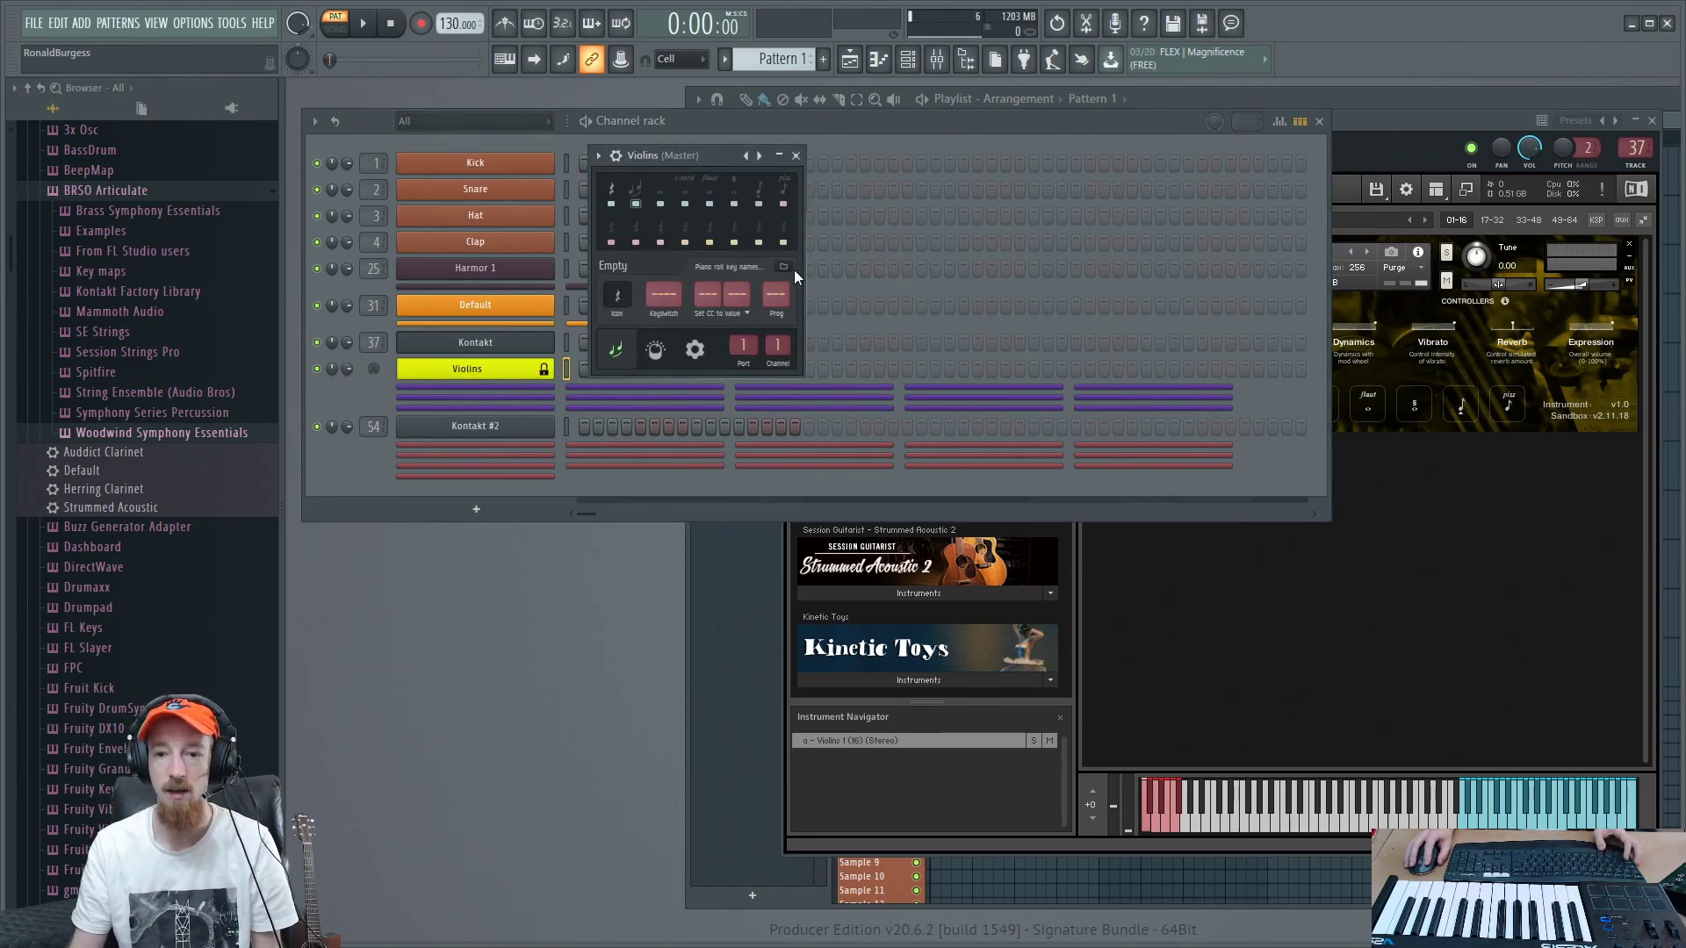
pyautogui.click(1435, 112)
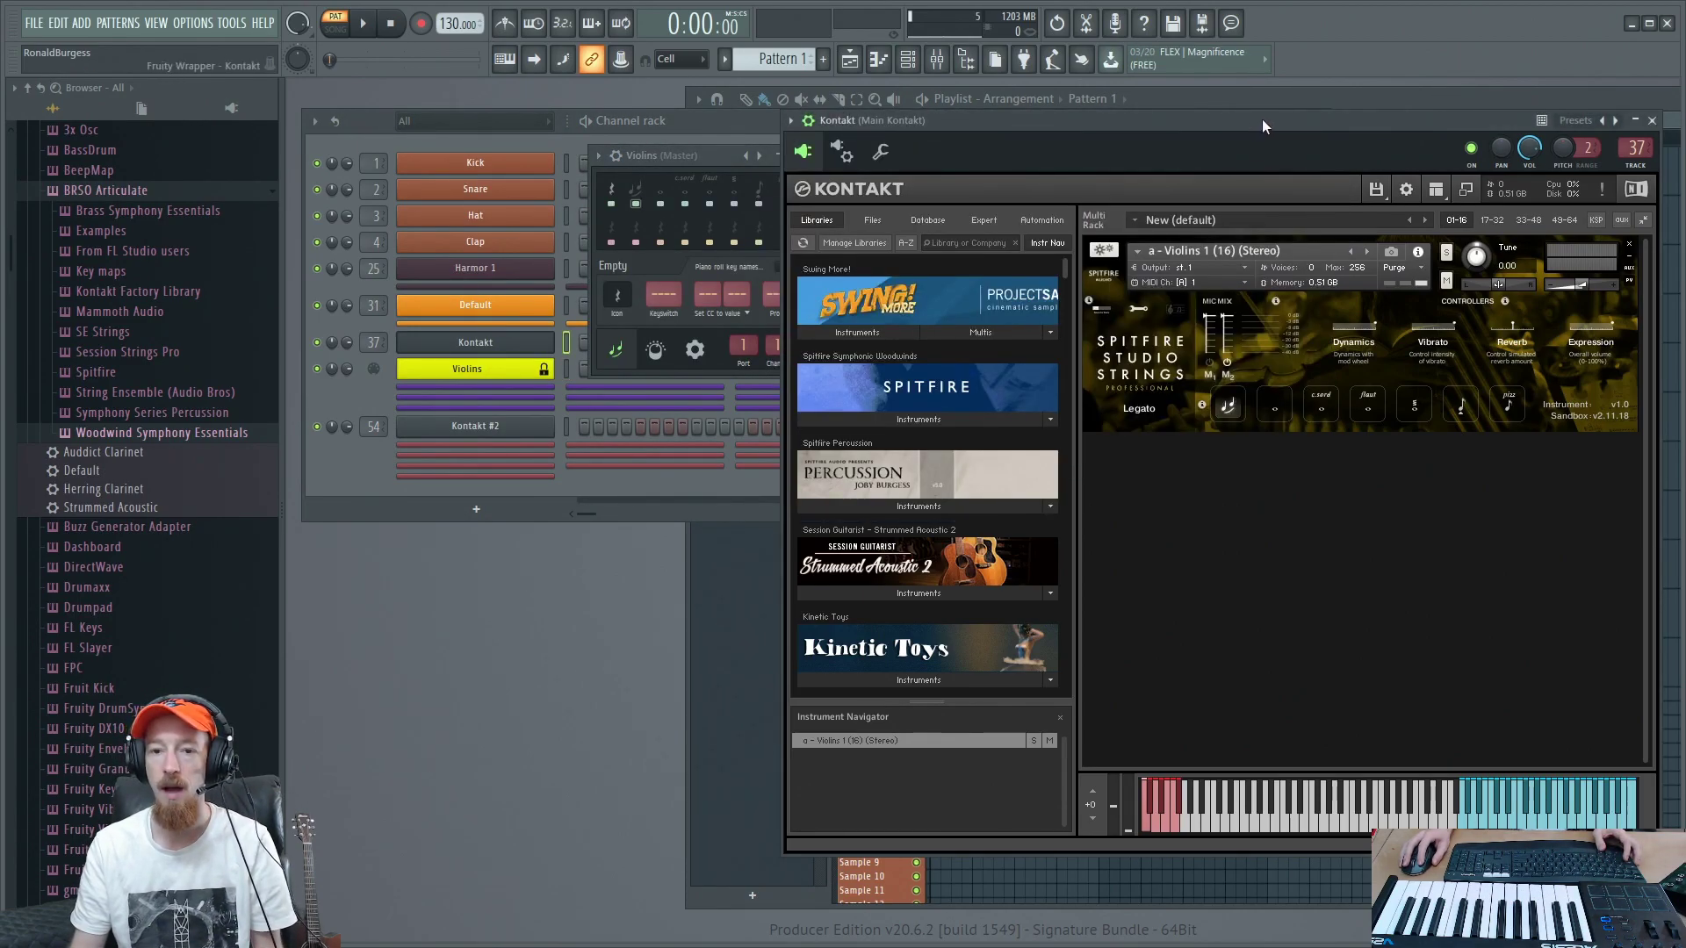
# Step: Move the Violins plugin window clear of Kontakt, review its controller and settings panels, and return to the articulation configuration
pyautogui.moveTo(694, 150); pyautogui.dragTo(648, 159)
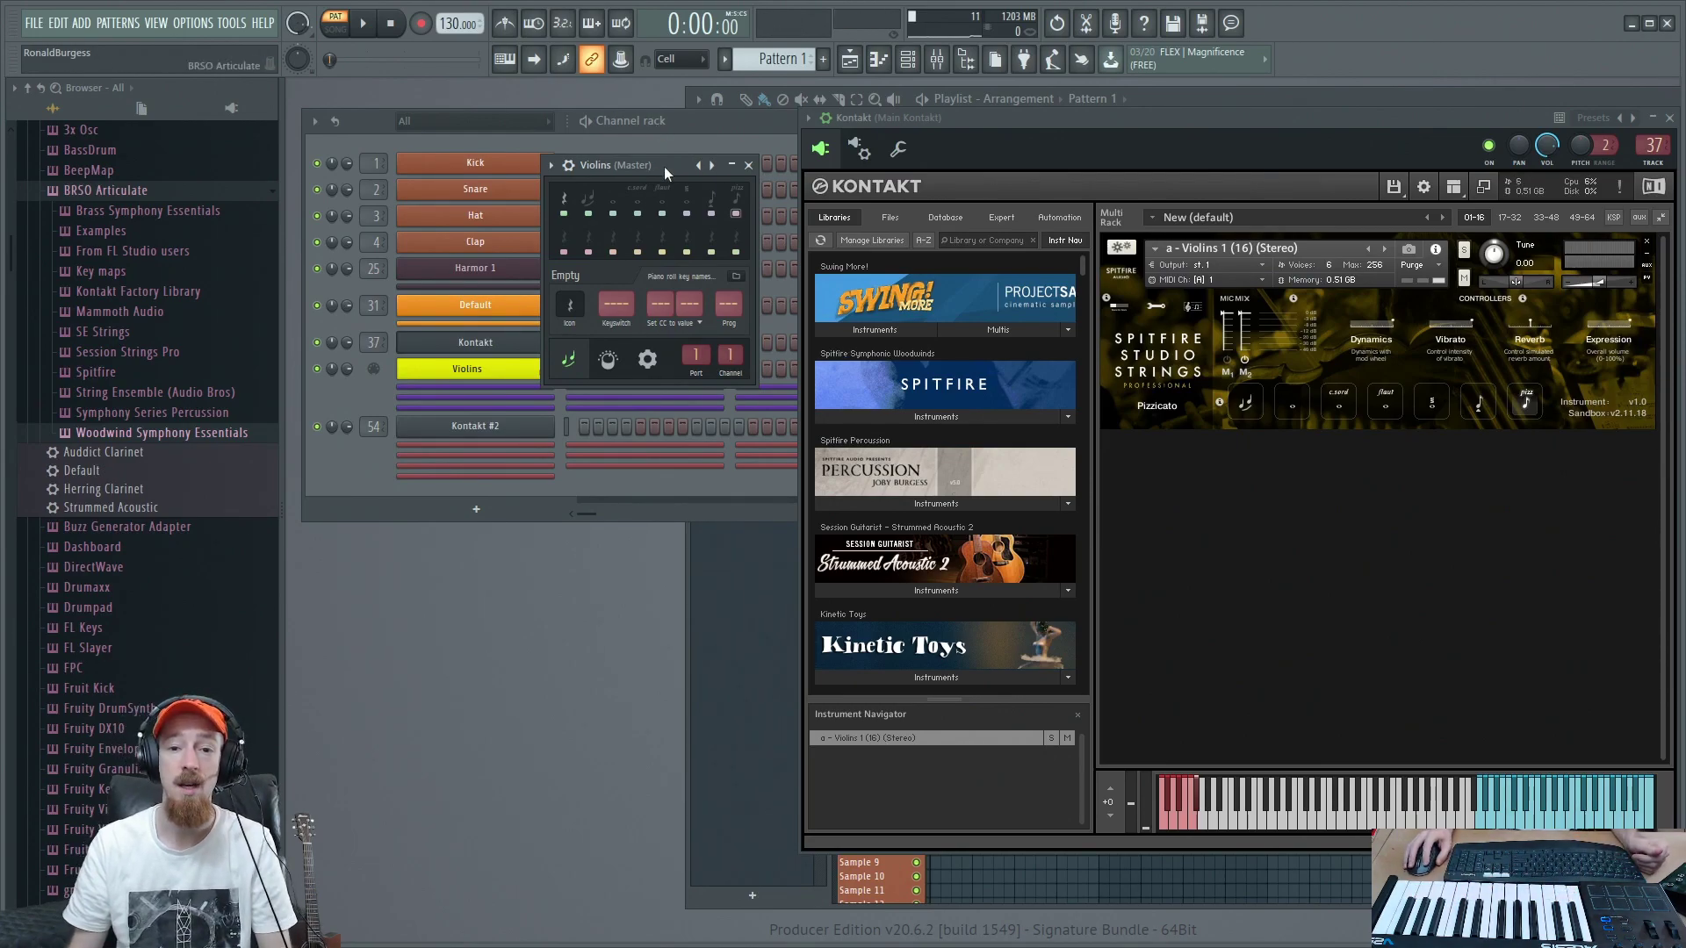
pyautogui.moveTo(664, 166); pyautogui.dragTo(662, 160)
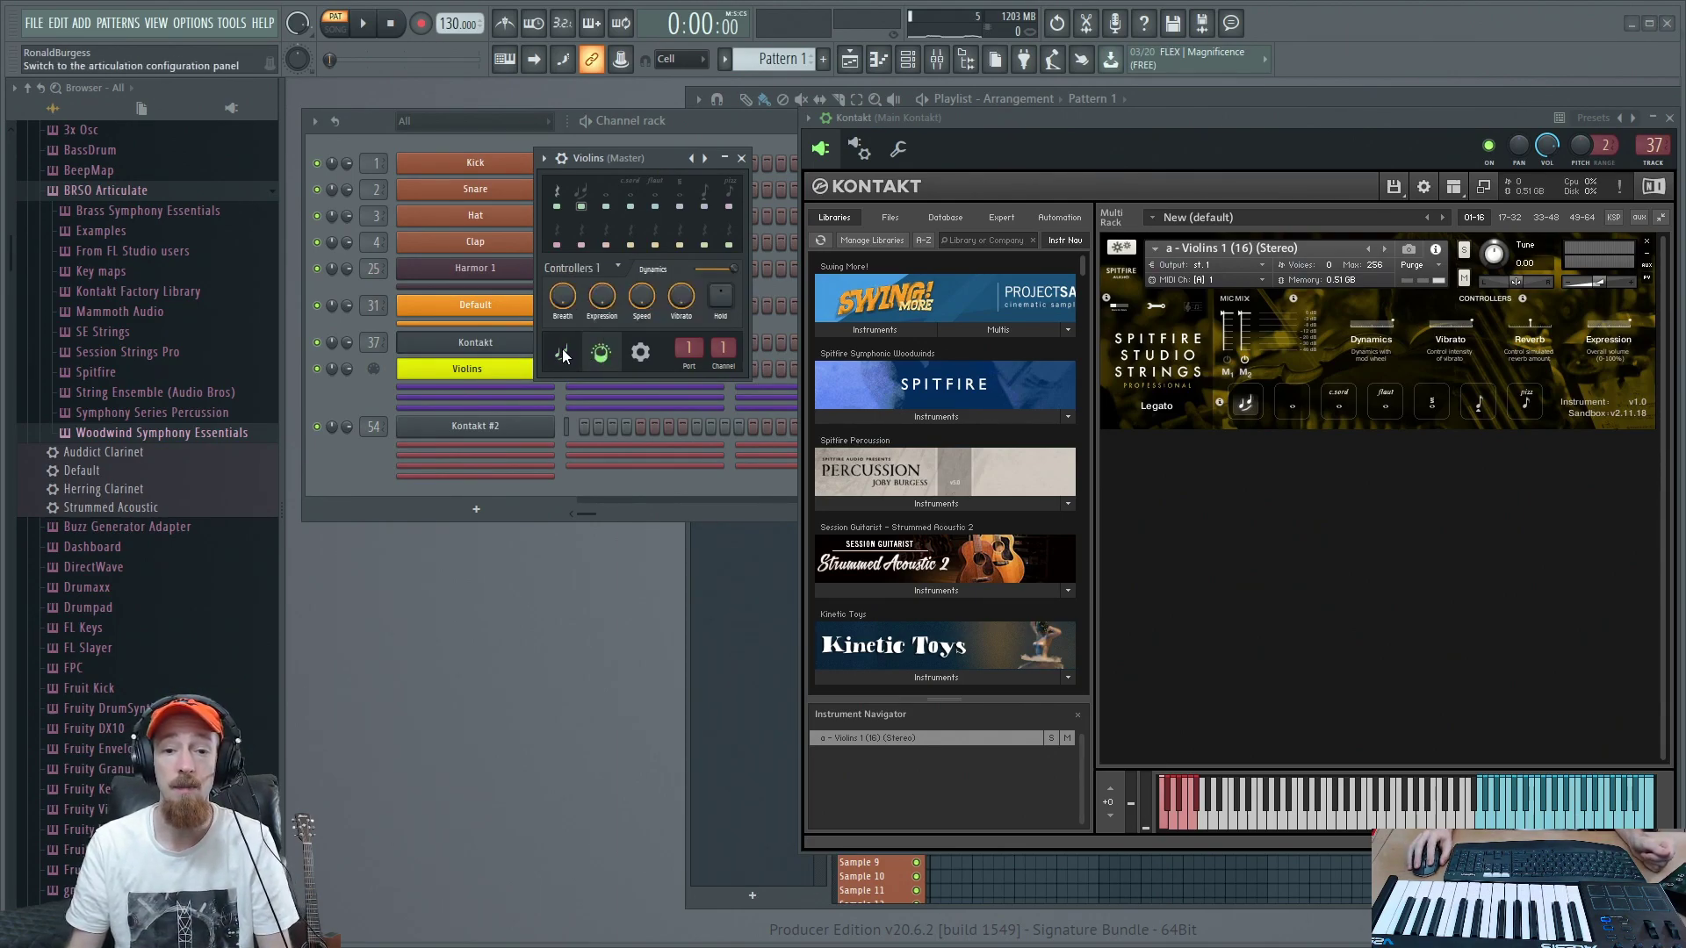
pyautogui.click(641, 355)
pyautogui.click(612, 362)
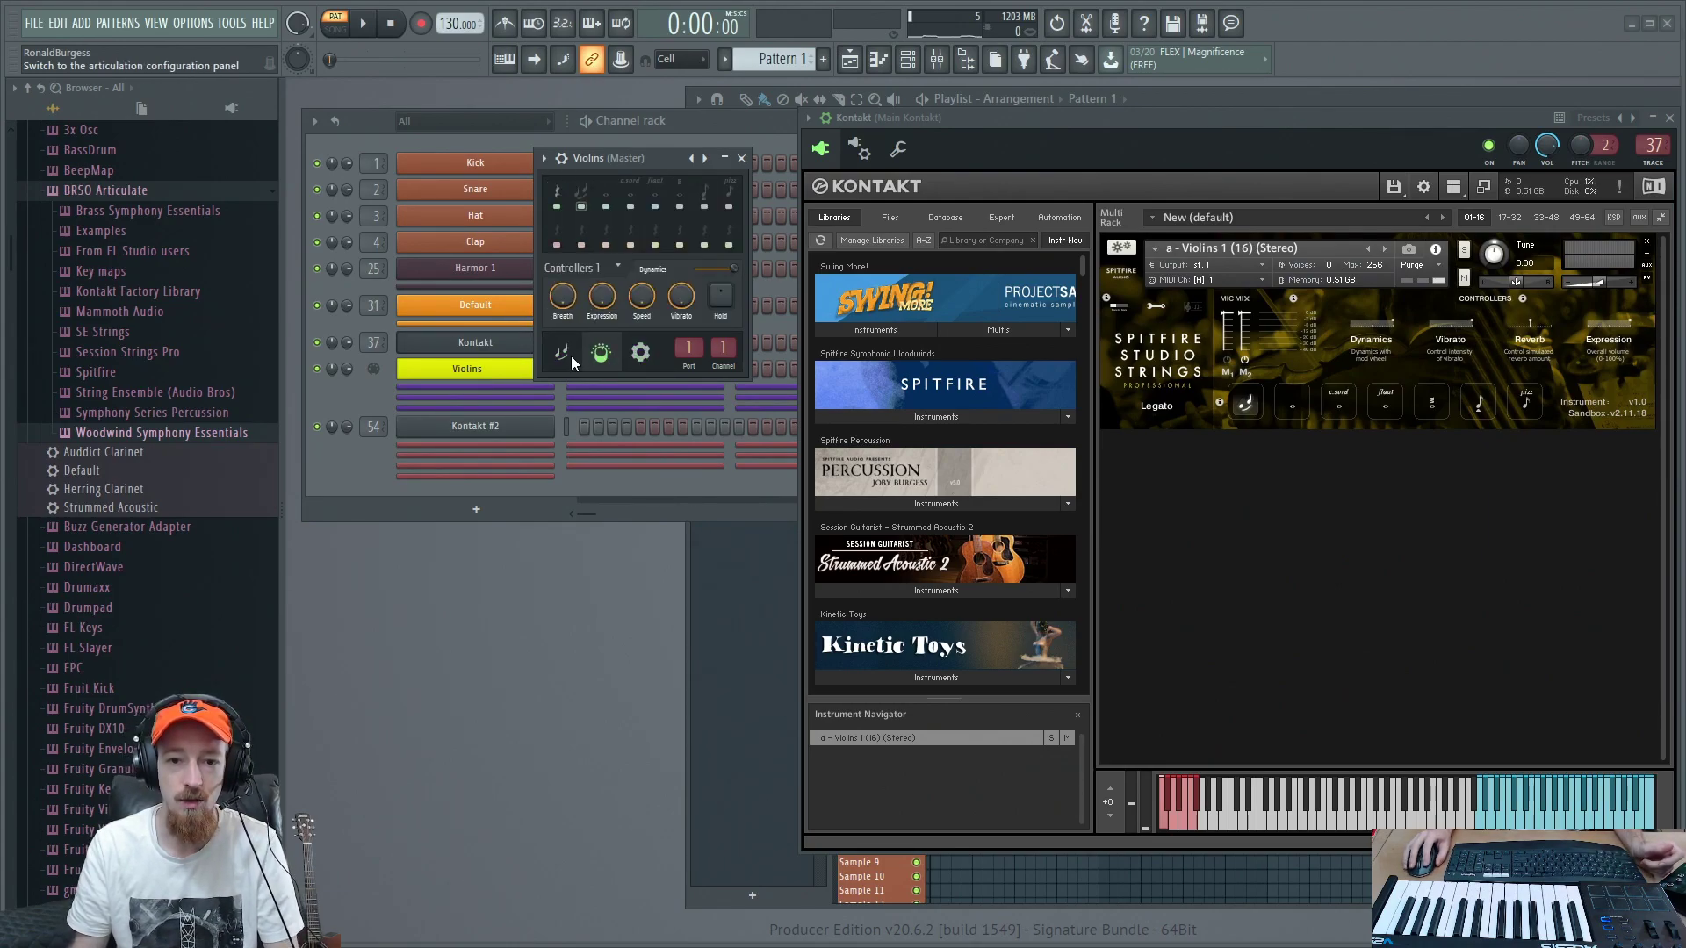
pyautogui.click(569, 355)
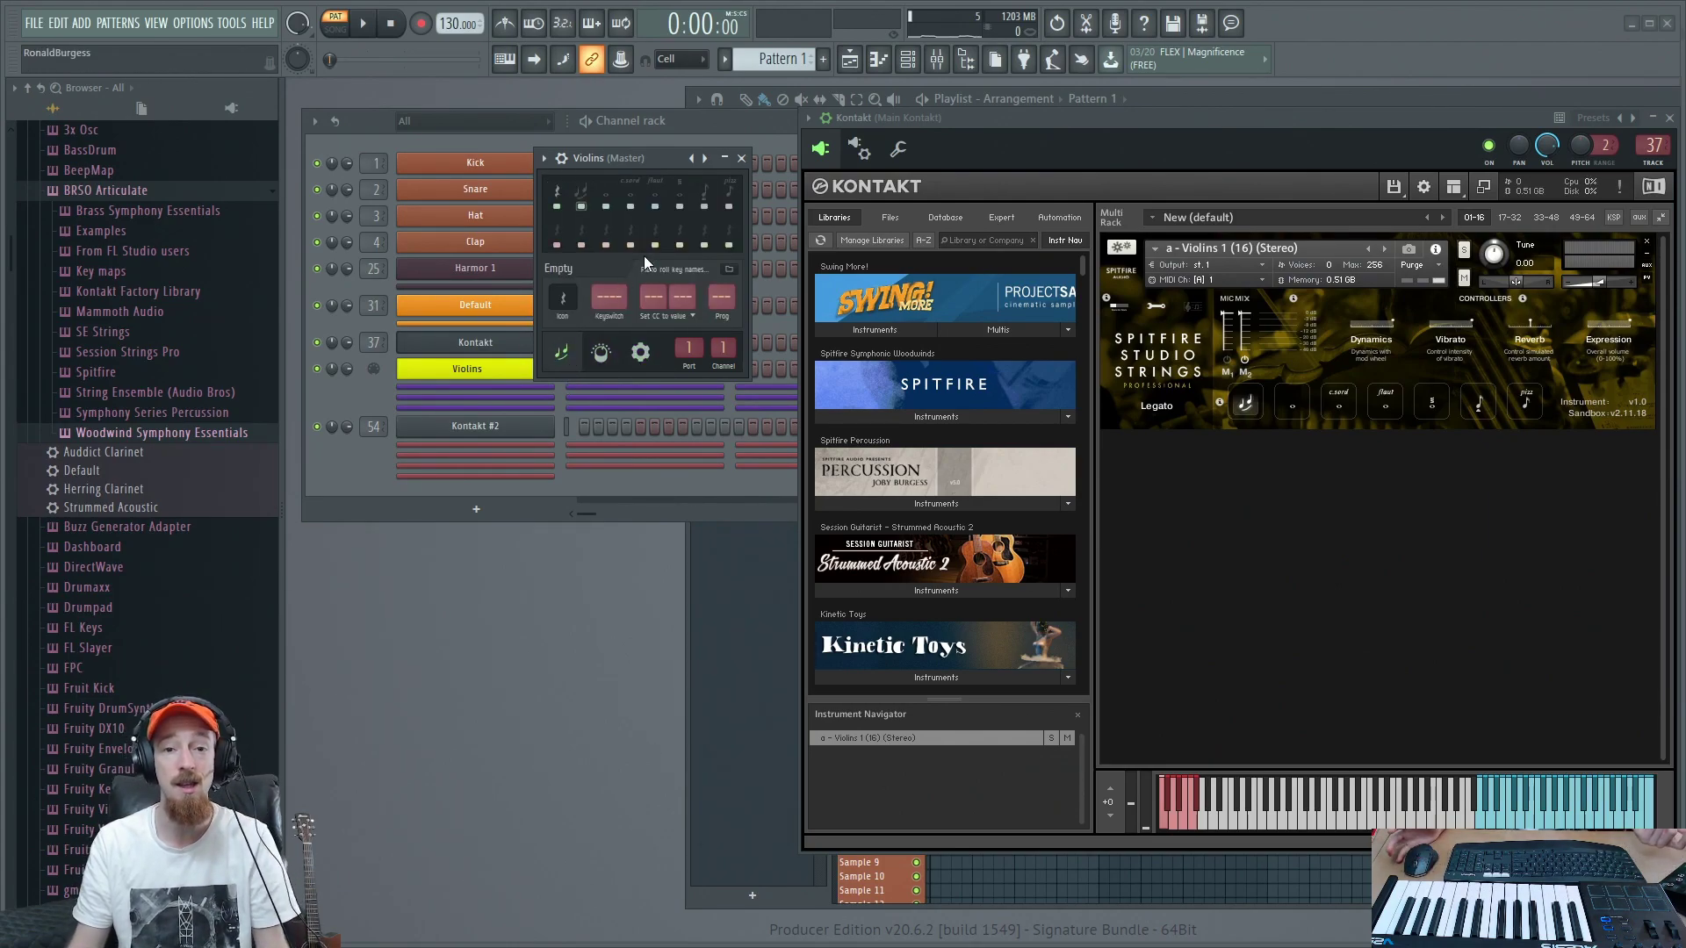